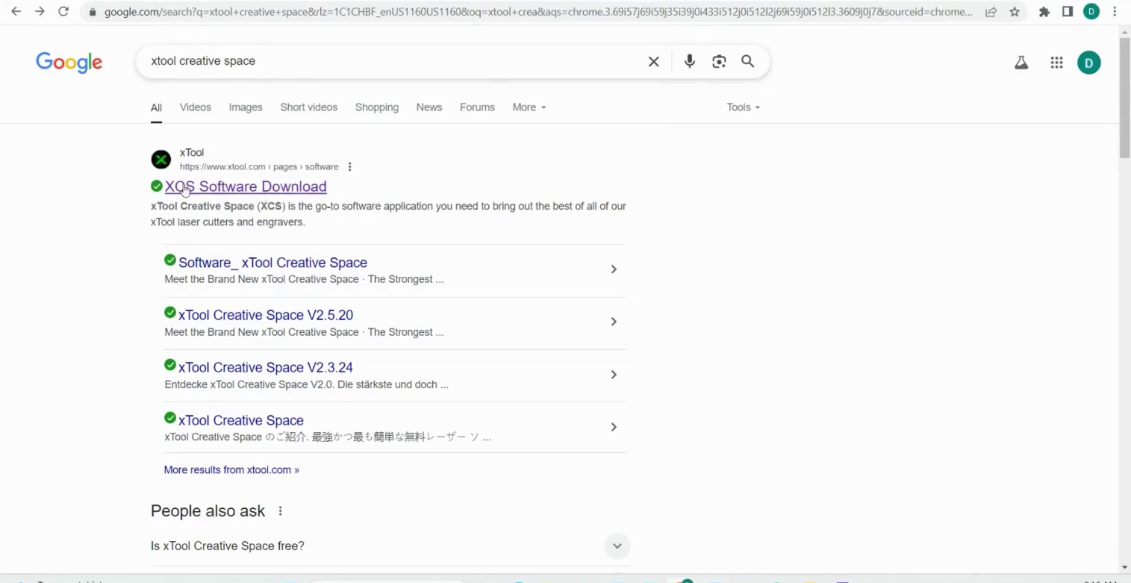
# Open the xTool Creative Space software page from the Google search results
pyautogui.click(230, 189)
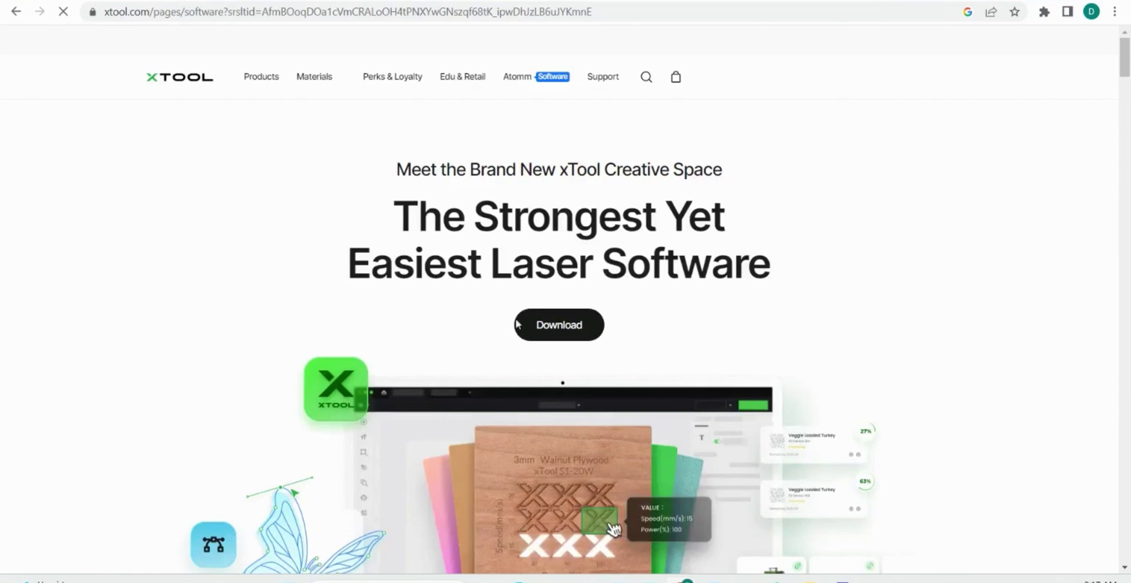
# Jump to the v2.6.38 download buttons for Windows and macOS
pyautogui.click(548, 326)
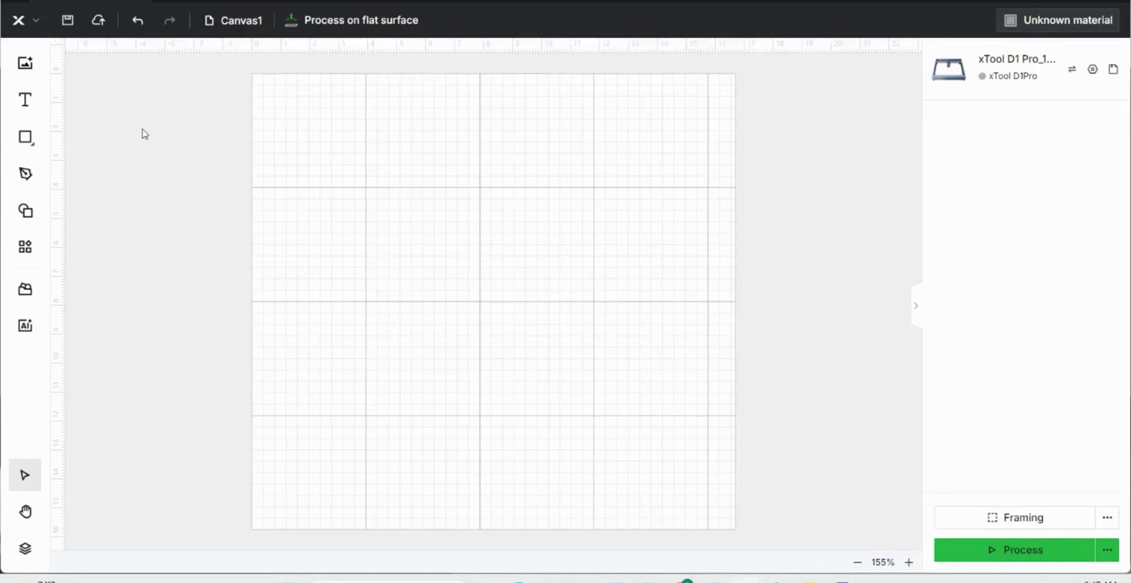
# Check for updates under About XCS, confirm v2.6.38 is the latest, and close the settings
pyautogui.click(36, 23)
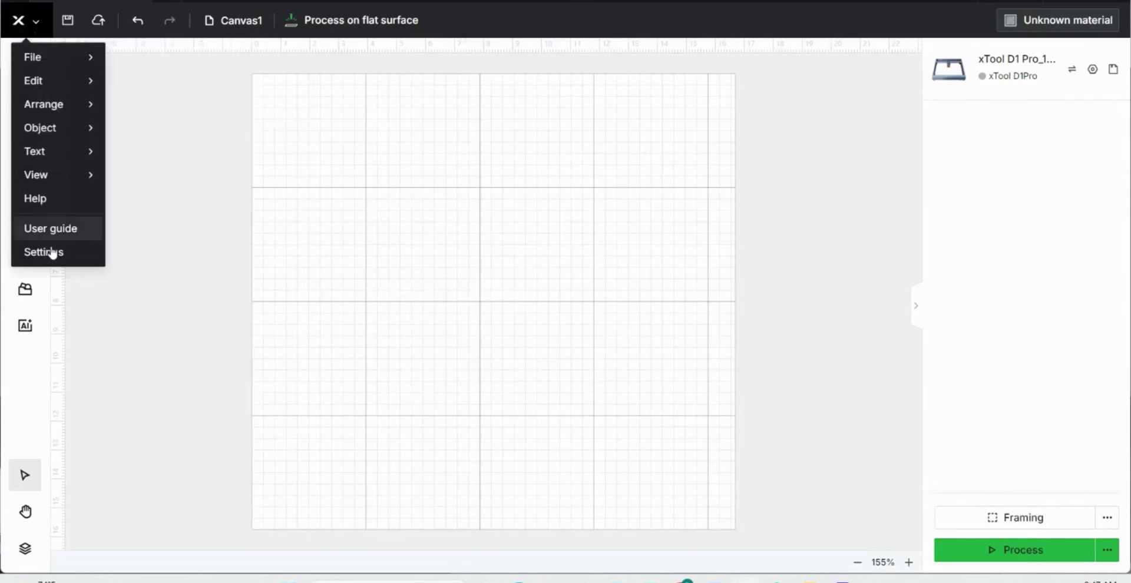
pyautogui.click(52, 253)
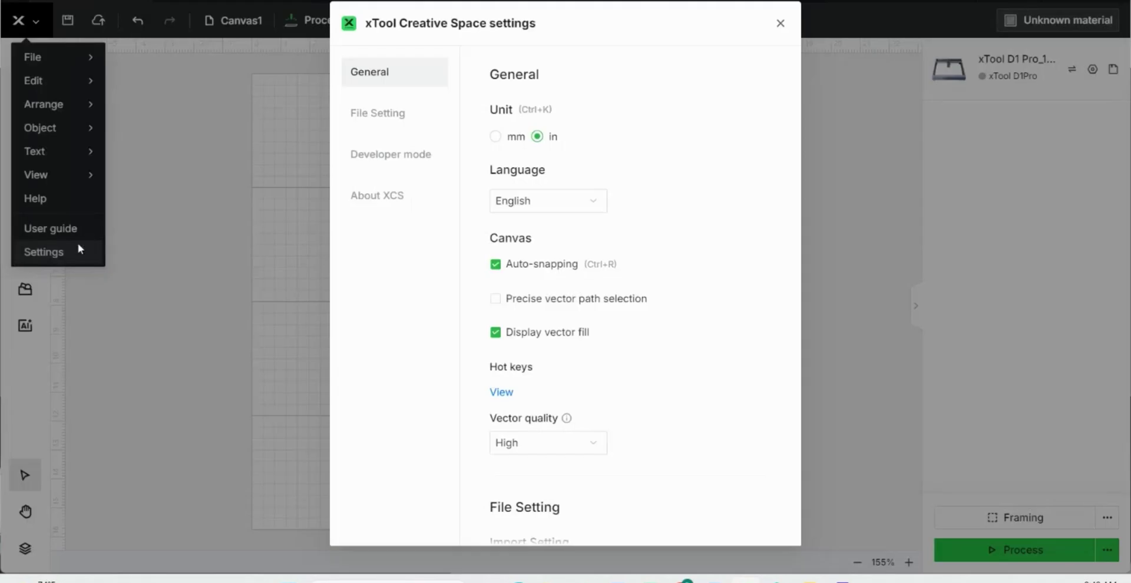
pyautogui.click(382, 201)
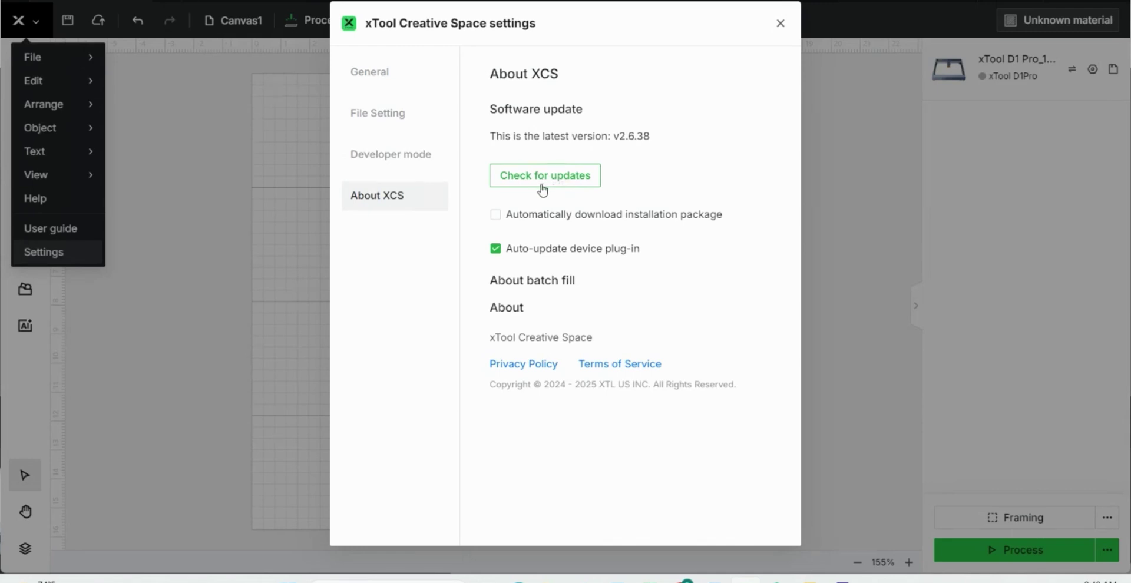
pyautogui.click(541, 185)
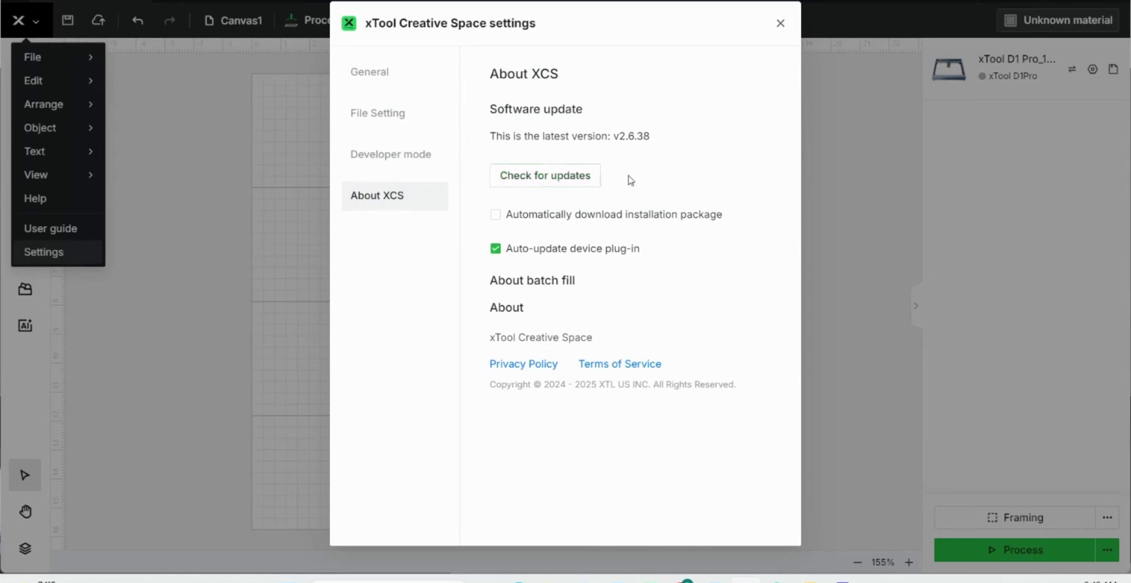
pyautogui.click(151, 227)
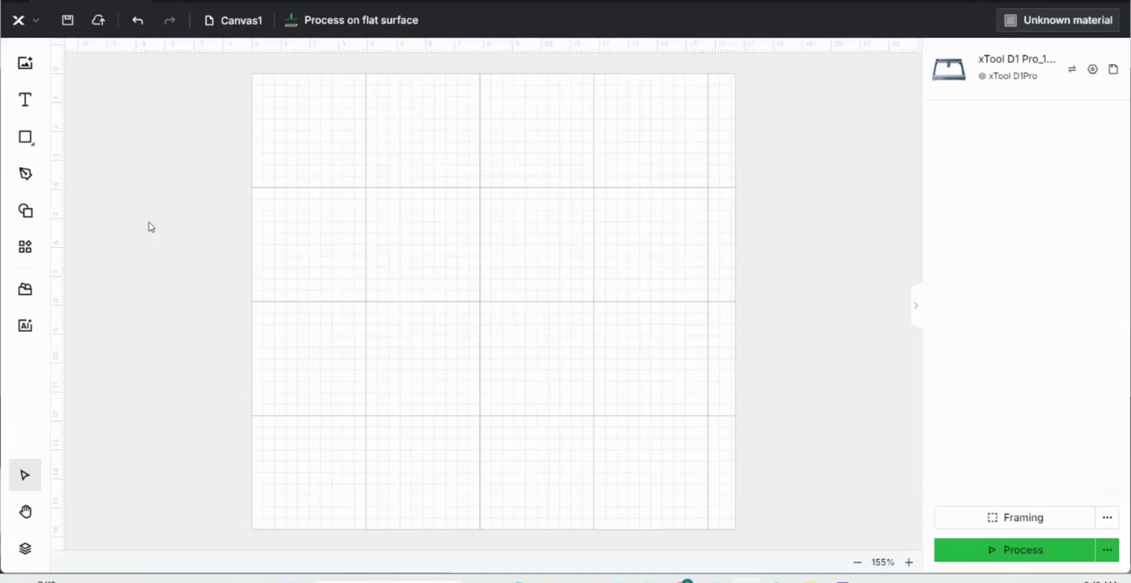
pyautogui.click(28, 100)
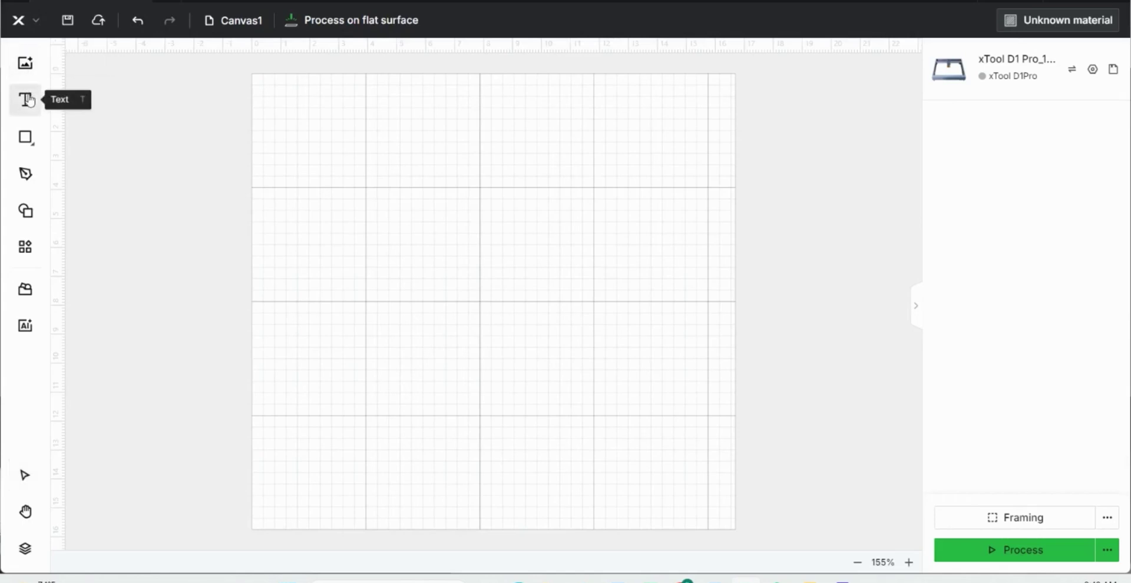
pyautogui.click(377, 219)
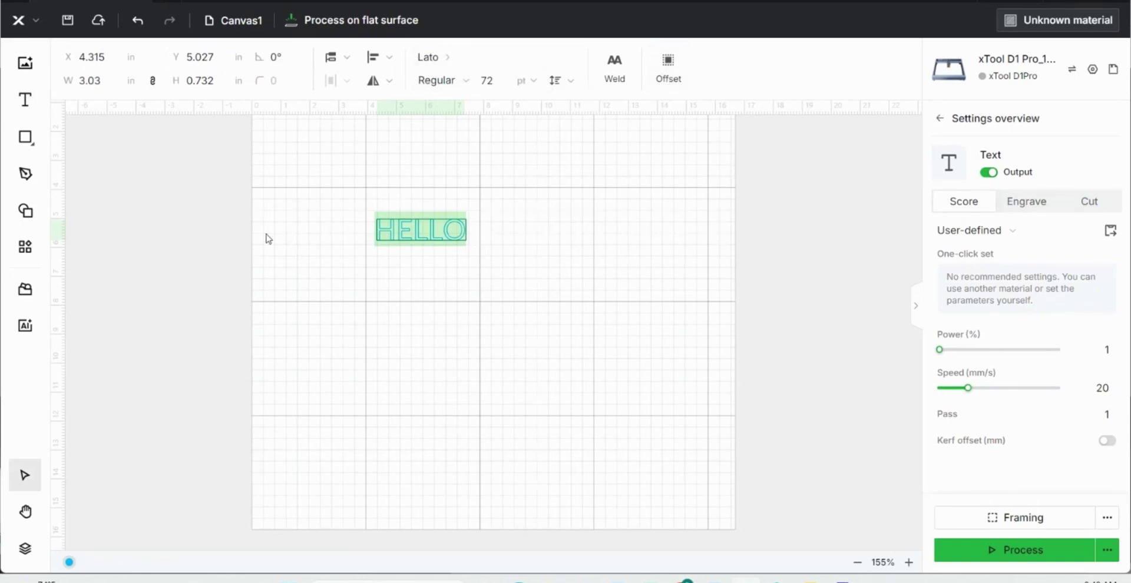
pyautogui.press('Delete')
pyautogui.click(26, 144)
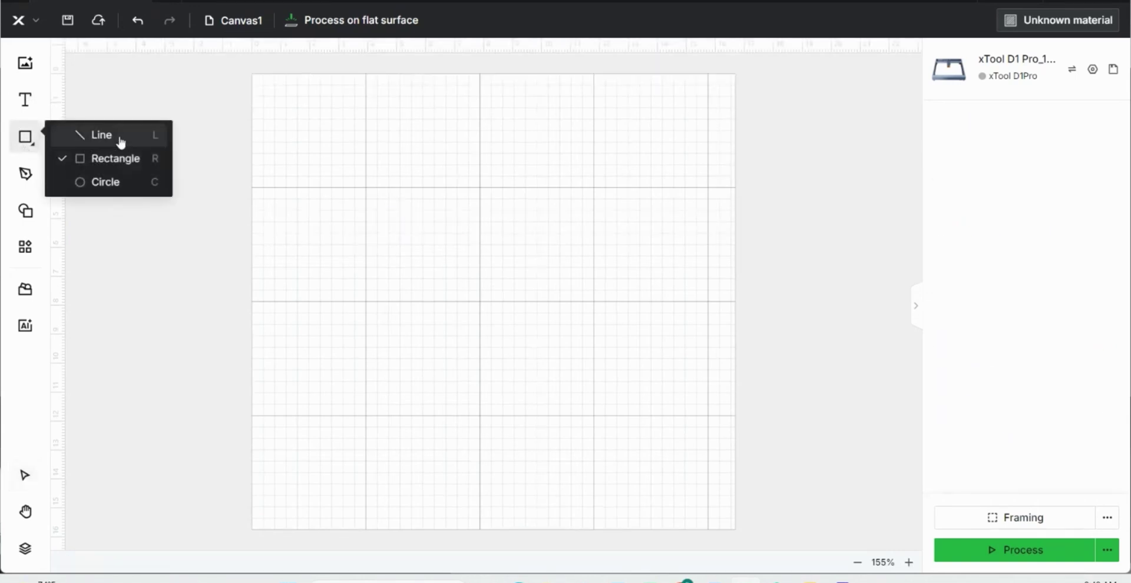
pyautogui.press('Escape')
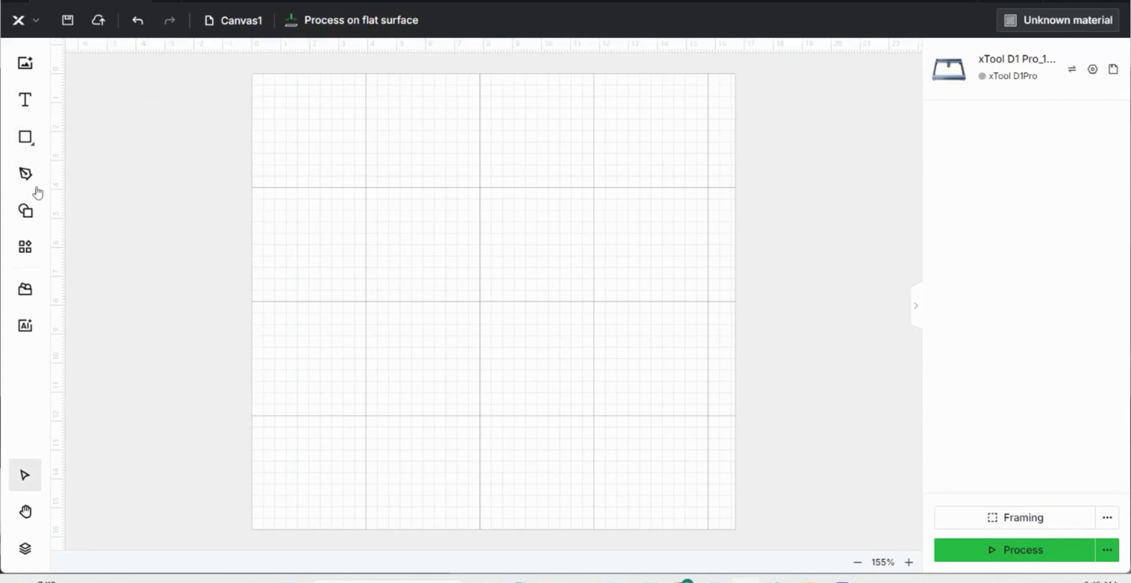
pyautogui.click(25, 177)
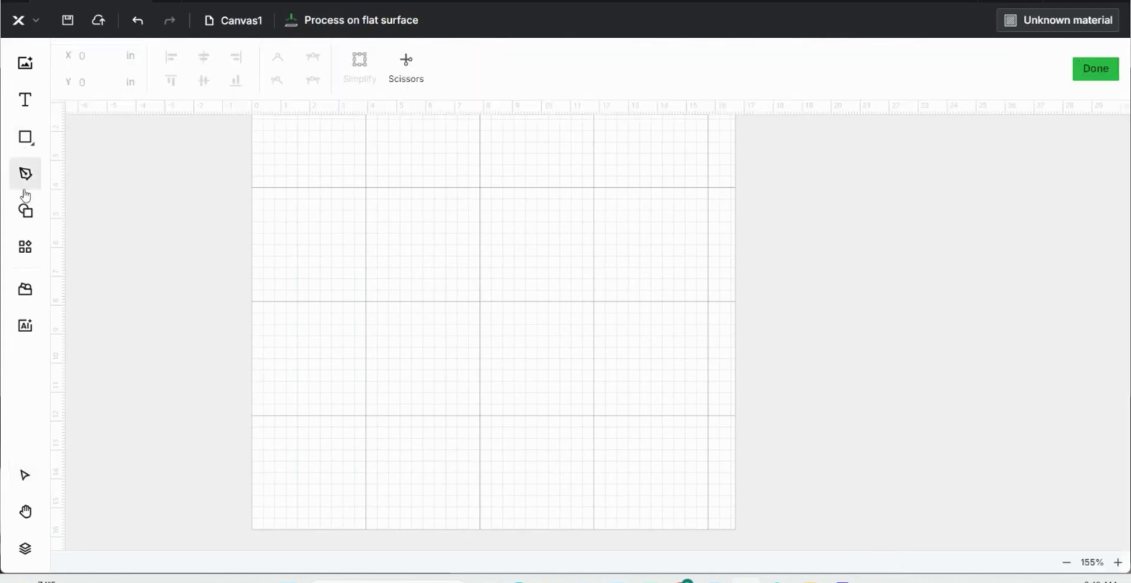
pyautogui.click(393, 199)
pyautogui.click(639, 162)
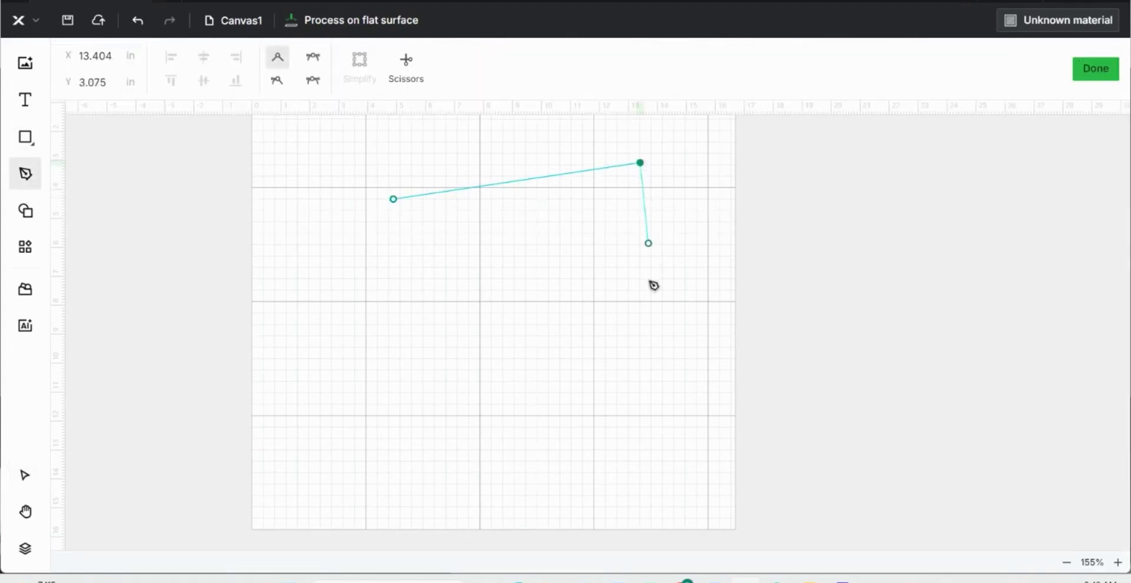
pyautogui.click(647, 337)
pyautogui.click(429, 366)
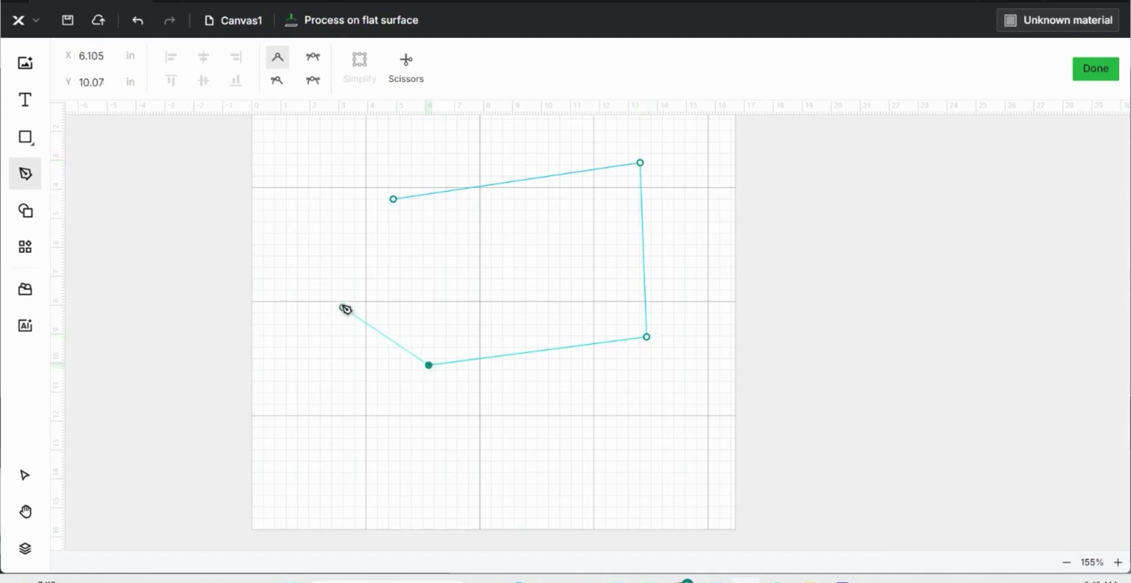
pyautogui.click(343, 307)
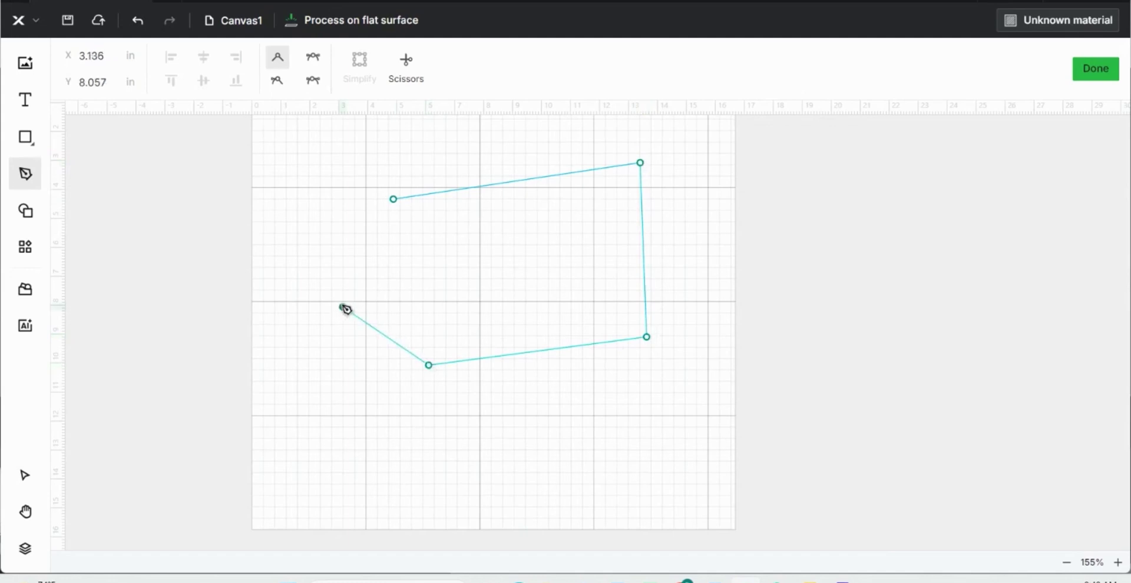
pyautogui.click(394, 199)
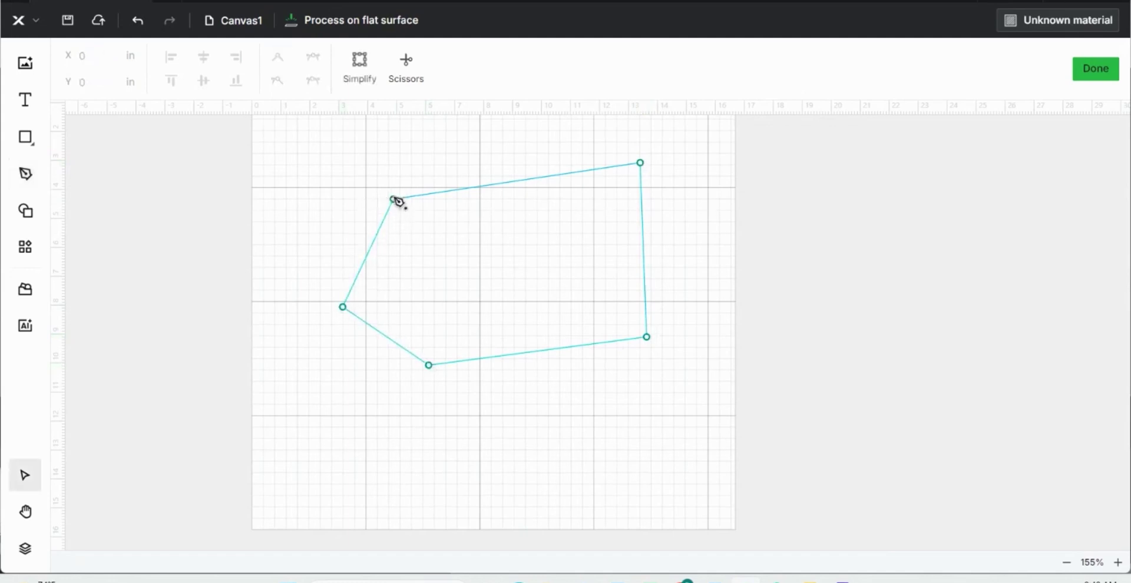
pyautogui.click(343, 307)
pyautogui.moveTo(343, 307); pyautogui.dragTo(442, 255)
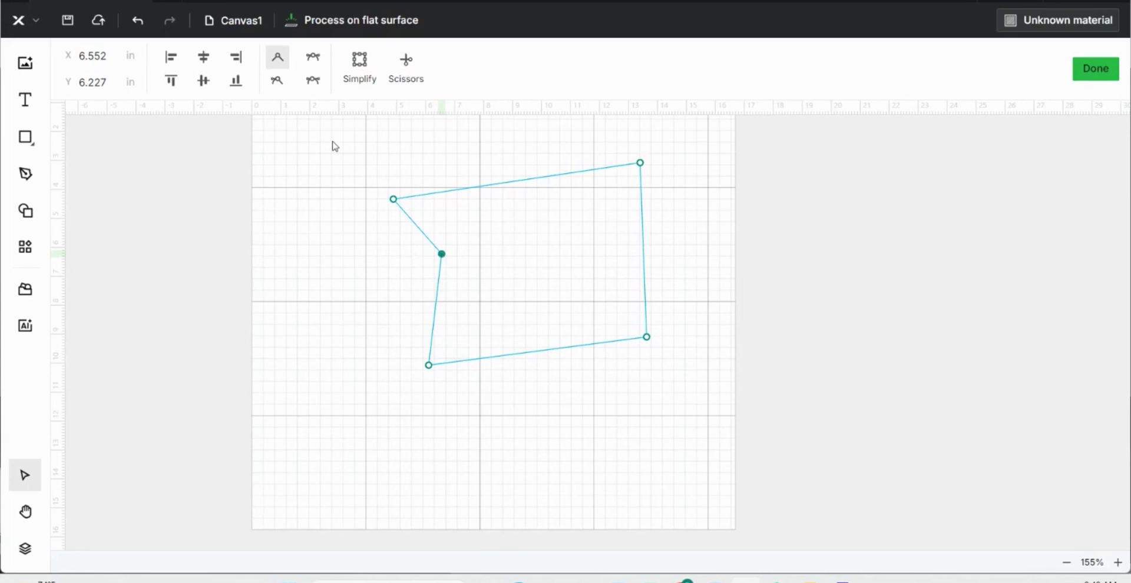
pyautogui.moveTo(333, 141); pyautogui.dragTo(706, 396)
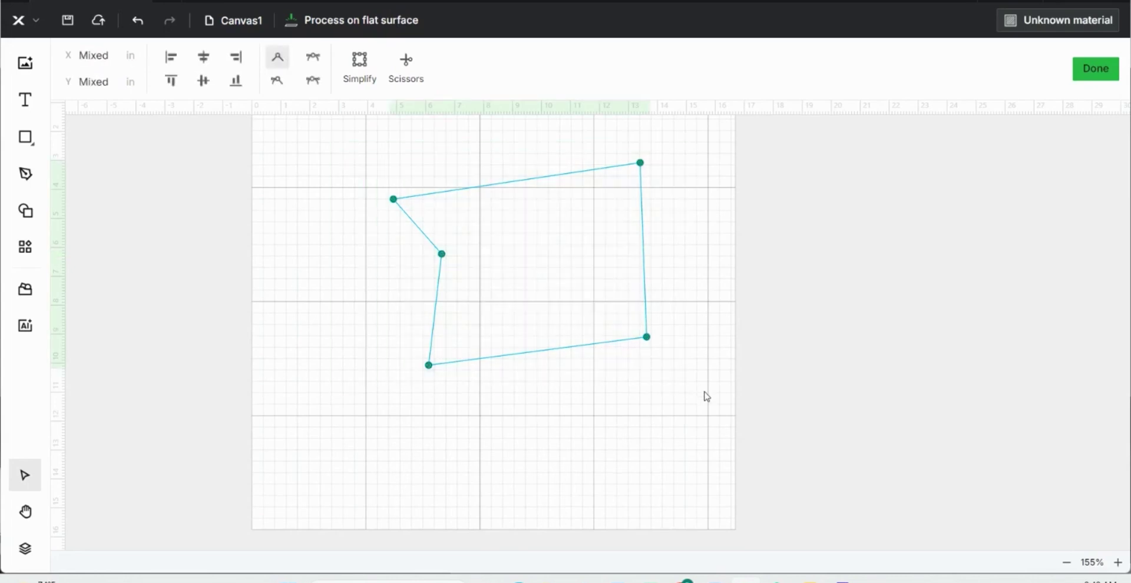
pyautogui.press('Delete')
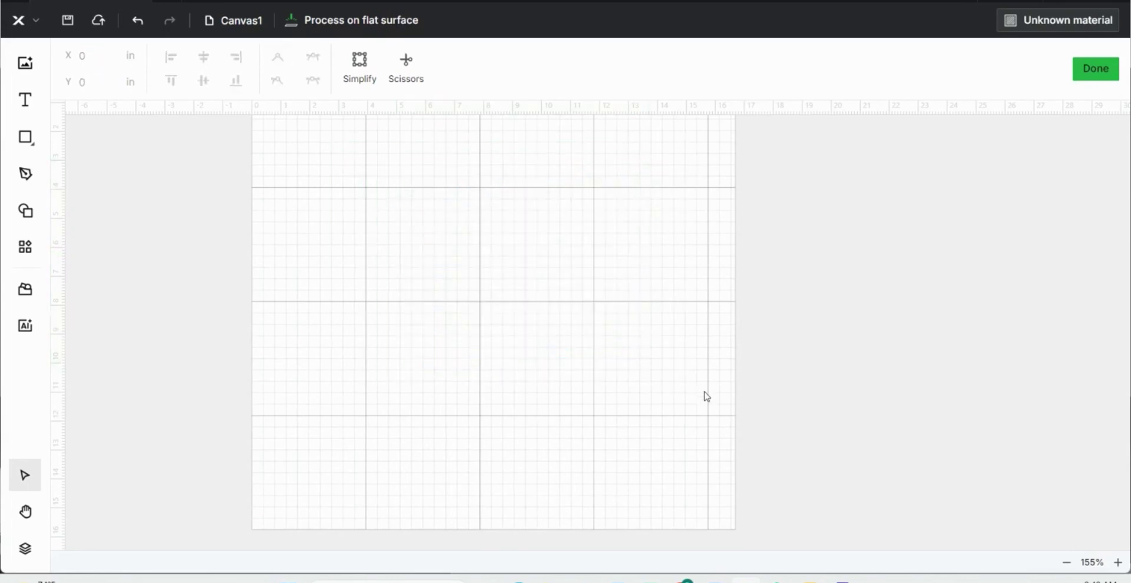
# Add the music staff graphic from the Shape library's Other category to the canvas
pyautogui.click(25, 212)
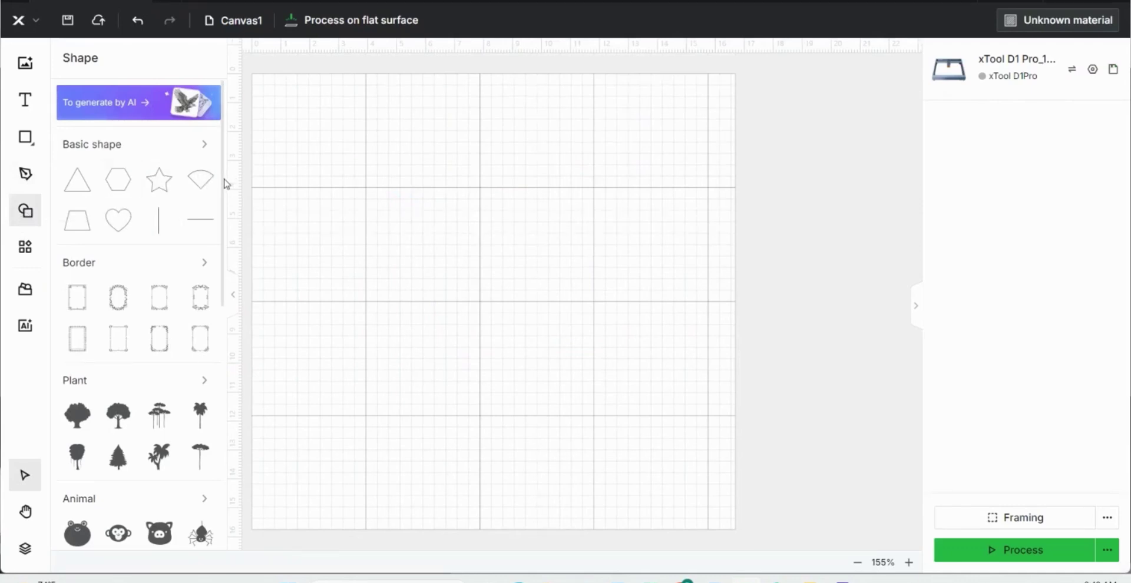
pyautogui.moveTo(224, 184); pyautogui.dragTo(225, 310)
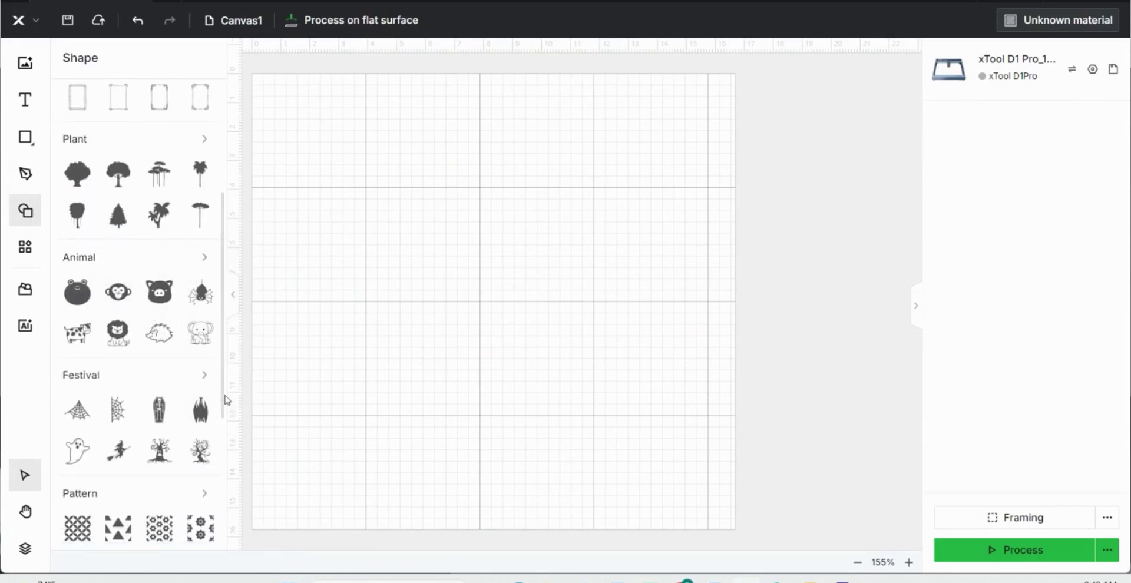
pyautogui.moveTo(225, 404); pyautogui.dragTo(212, 575)
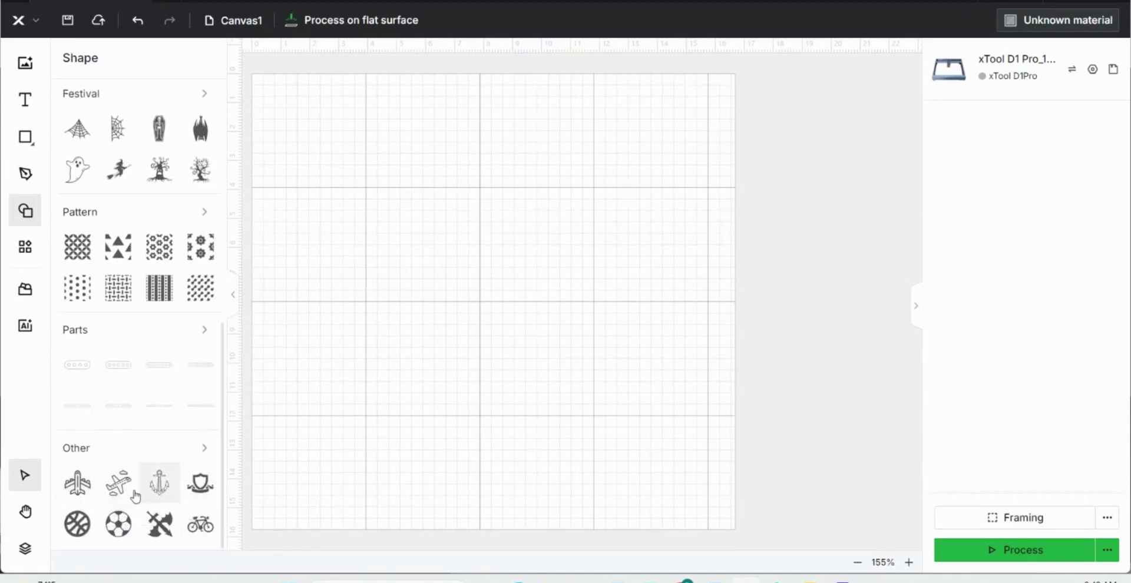
pyautogui.click(207, 449)
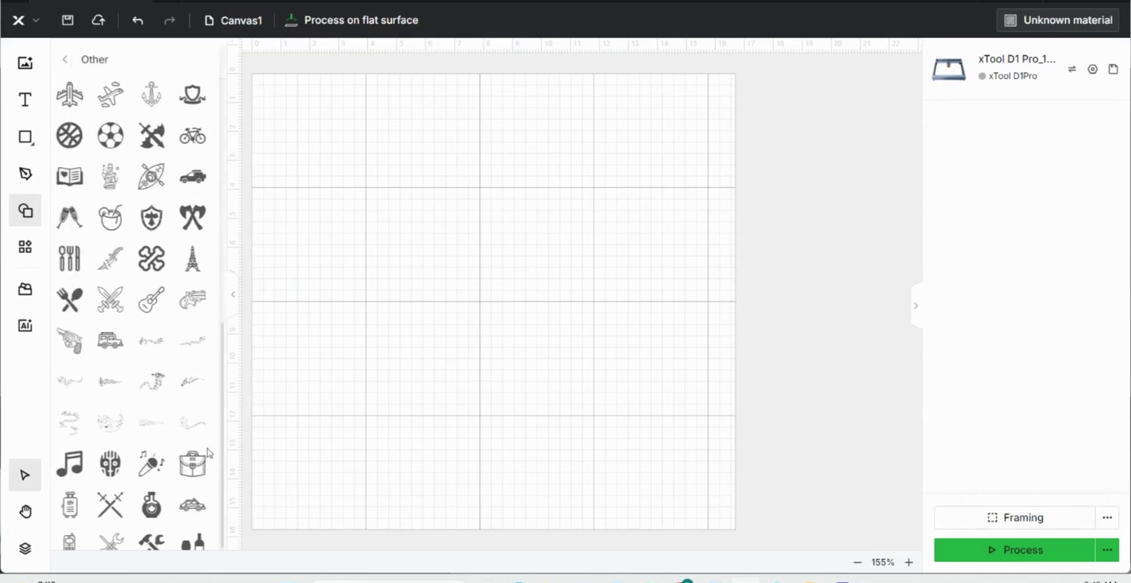
pyautogui.click(168, 331)
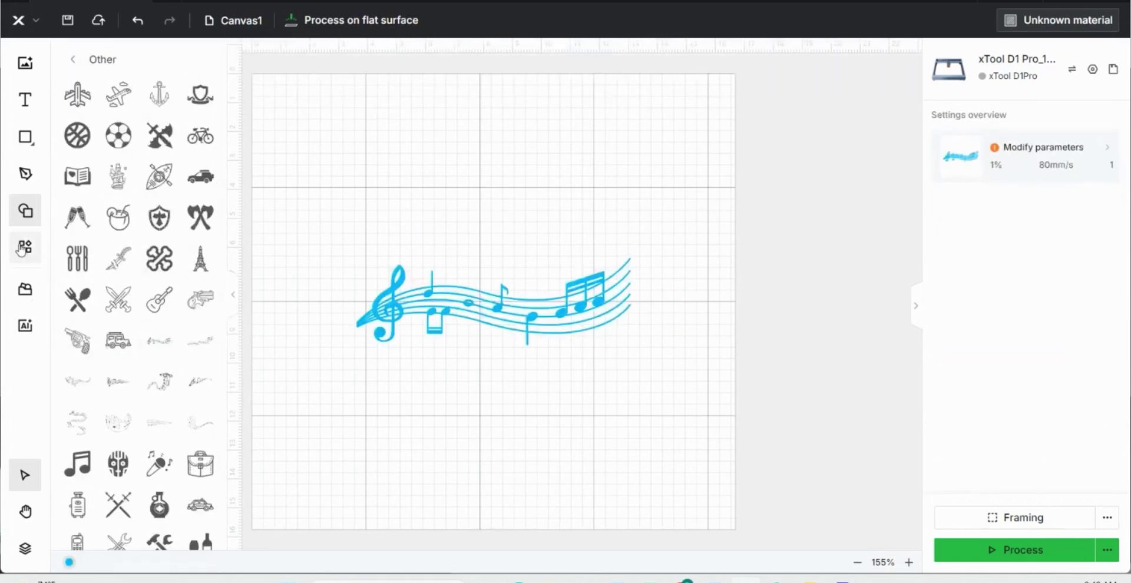
# Preview a 2×2 grid array of the music staff, then cancel it to keep one copy
pyautogui.click(23, 247)
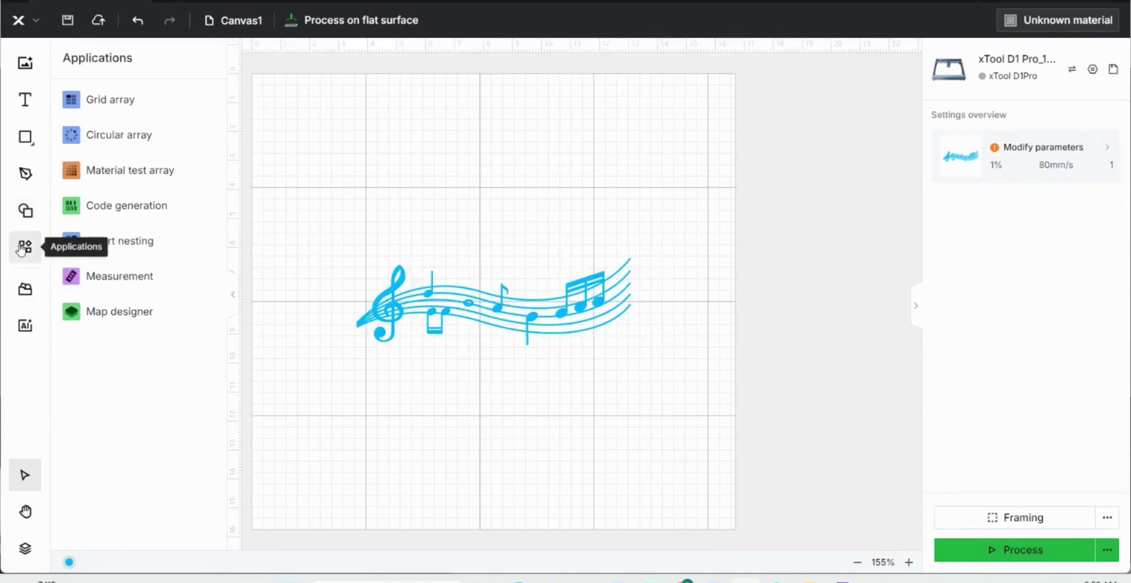
pyautogui.hotkey('ctrl', 'a')
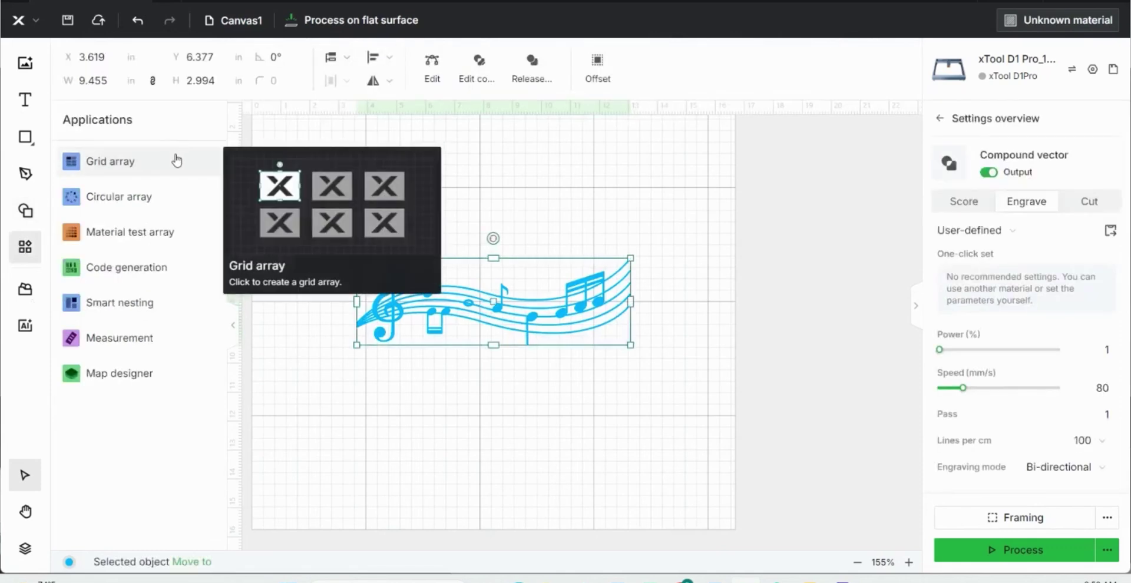
pyautogui.click(177, 160)
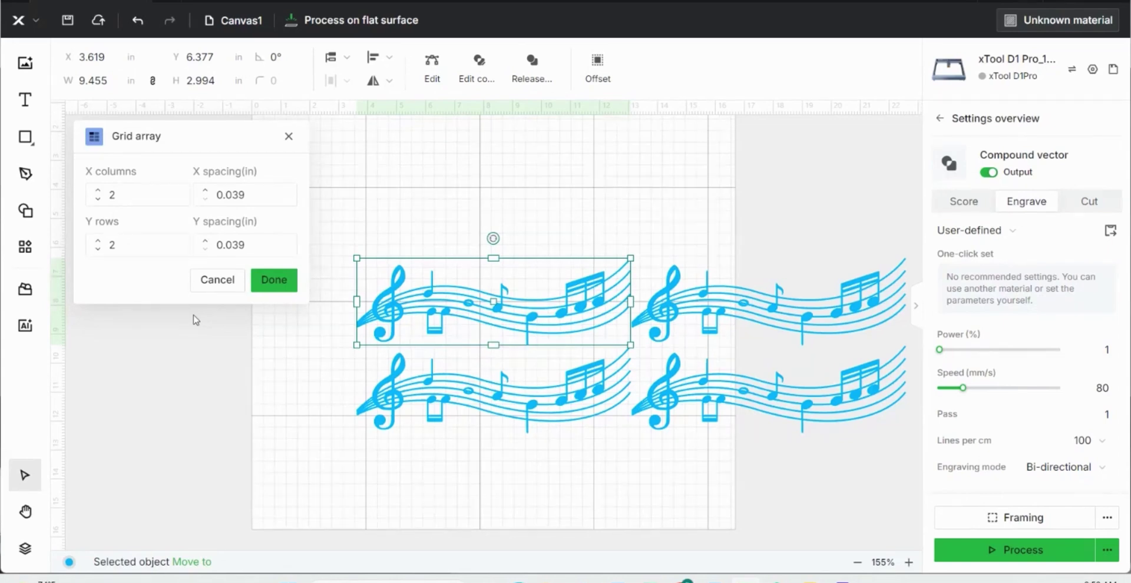
pyautogui.click(217, 280)
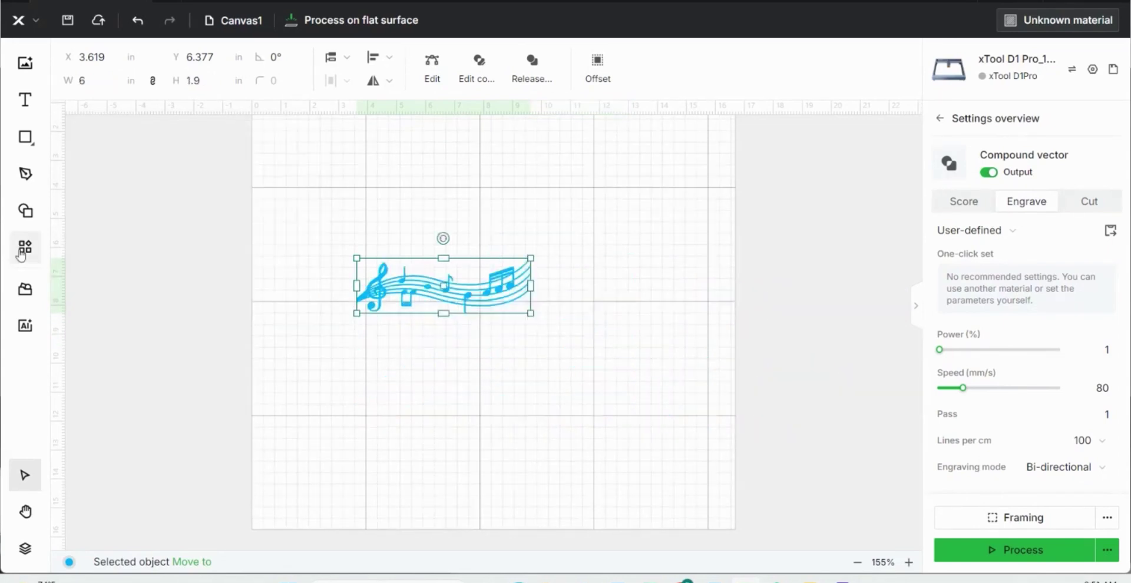
# Preview a circular array of the music staff with 4 copies at Step 90
pyautogui.click(24, 246)
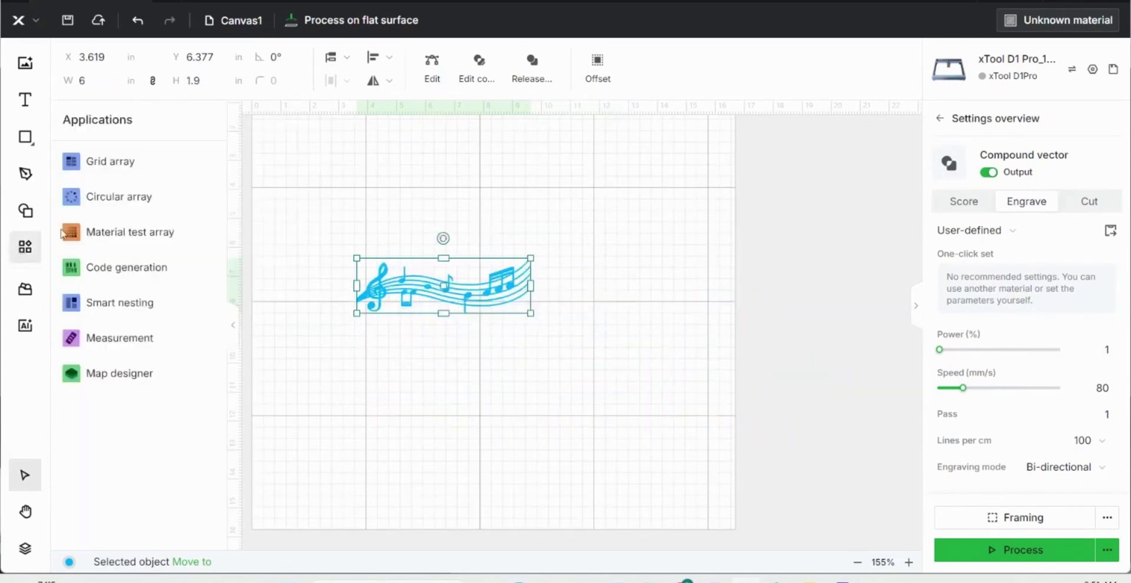
pyautogui.click(140, 201)
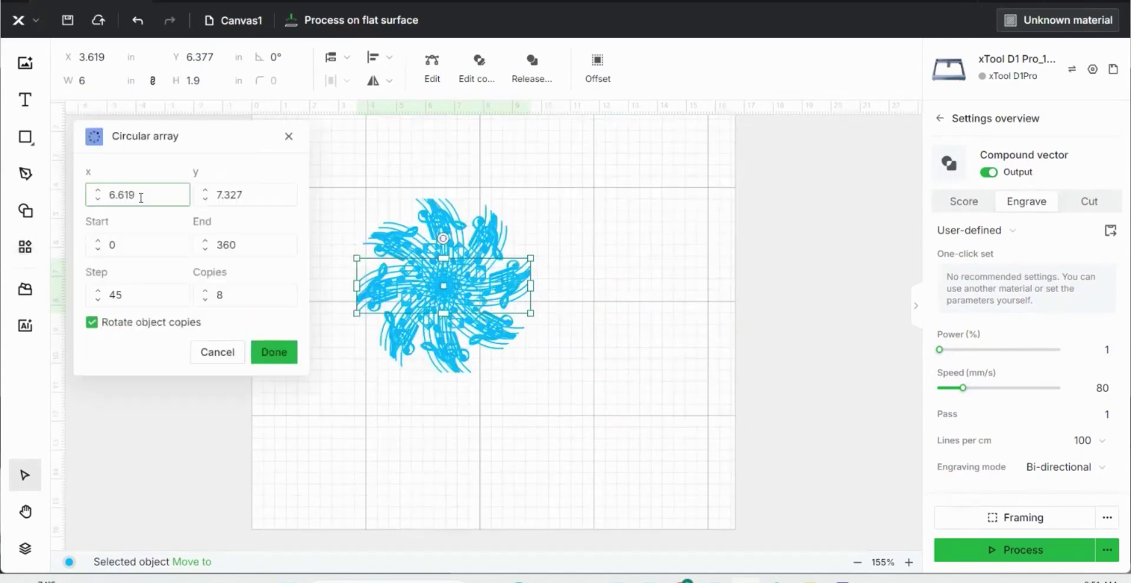
pyautogui.click(207, 304)
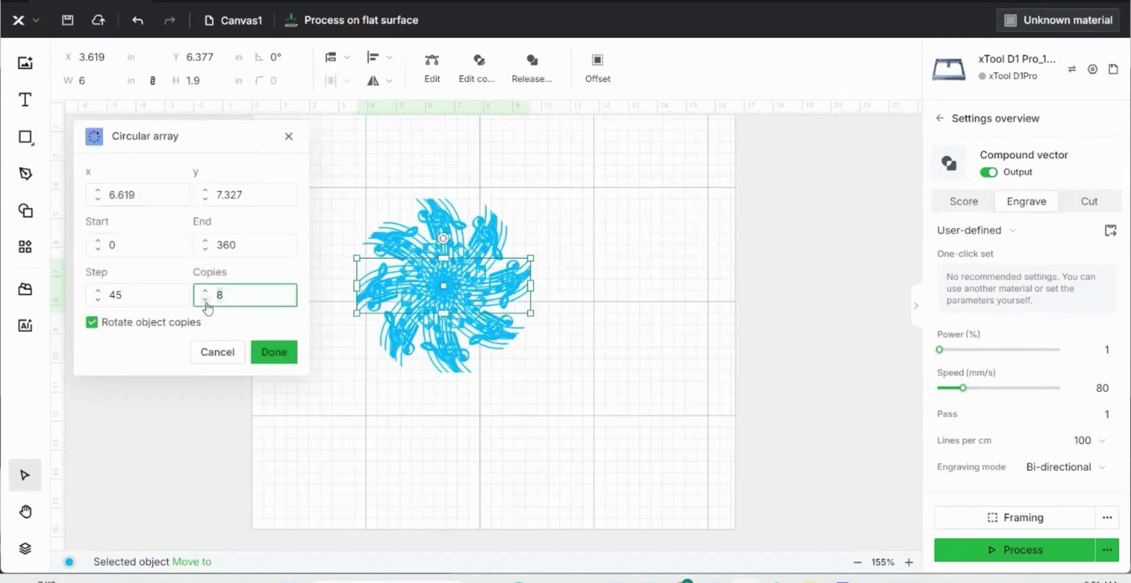
pyautogui.write('5')
pyautogui.write('4')
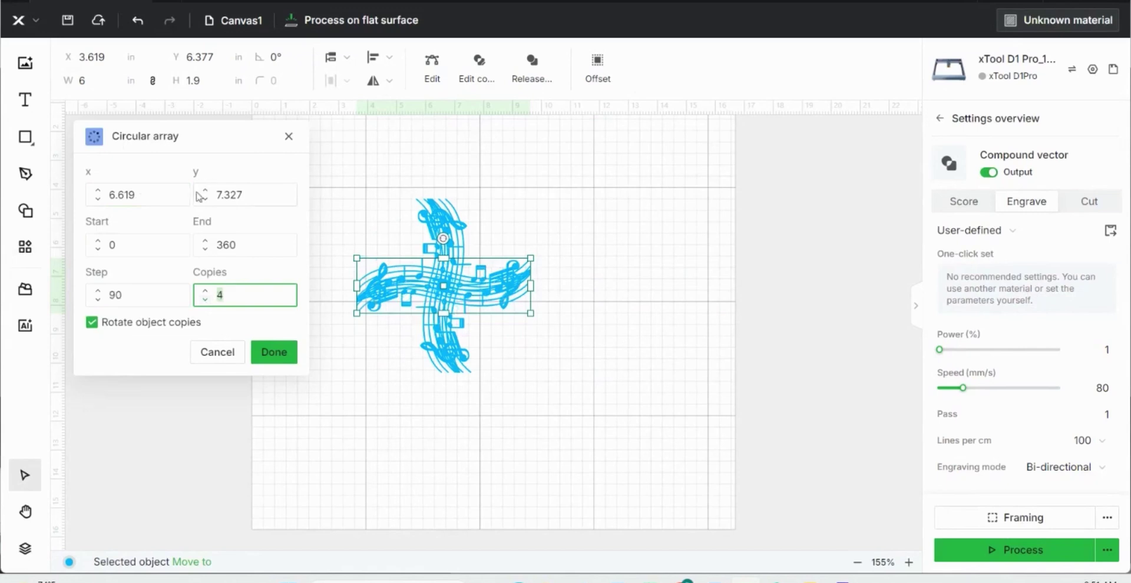
pyautogui.click(208, 197)
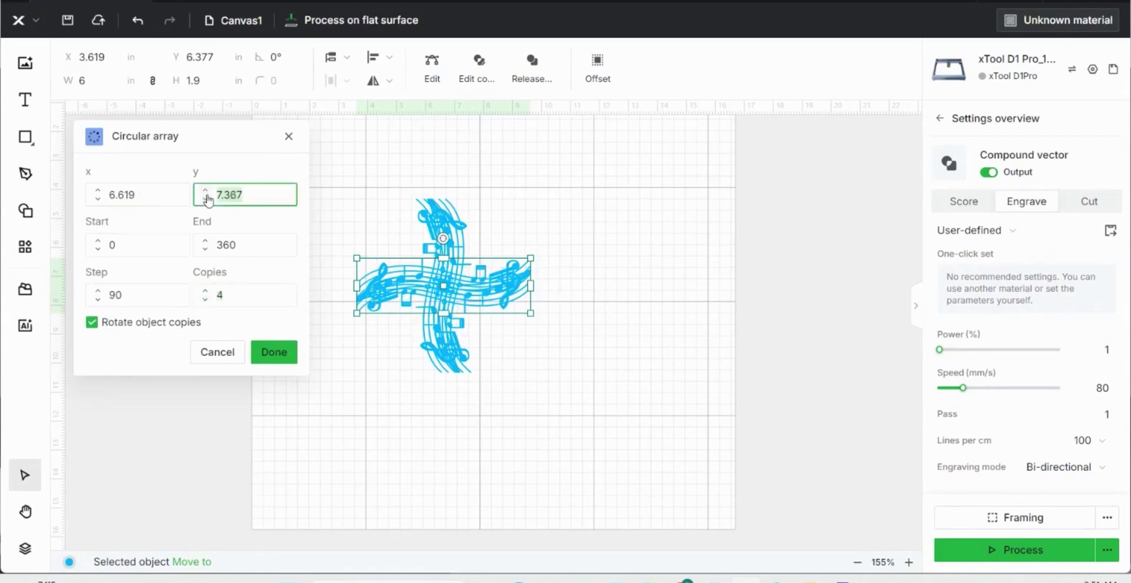
pyautogui.scroll(20, 208, 199)
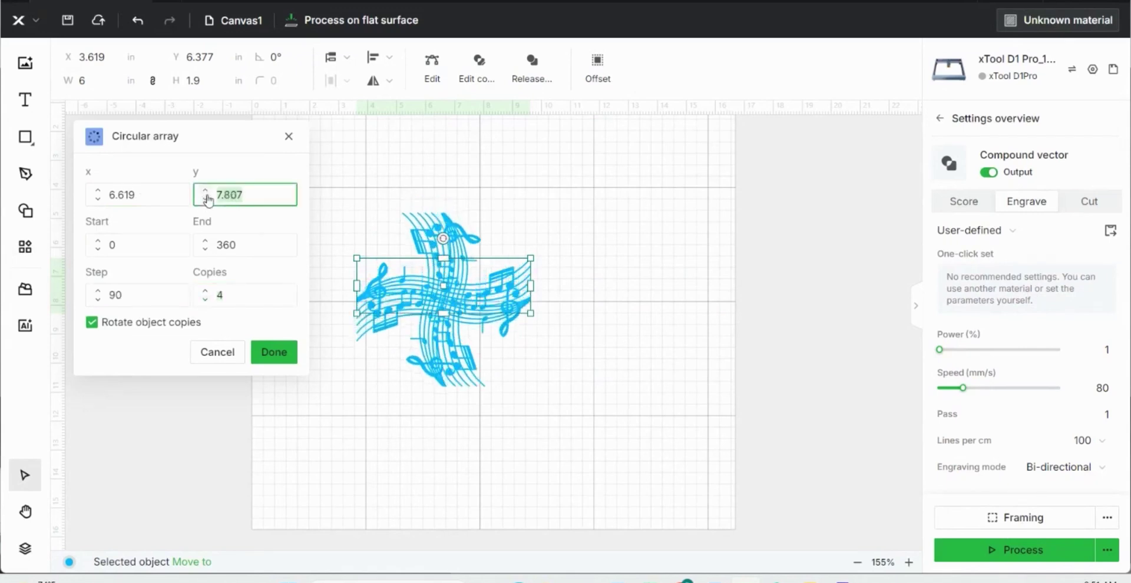
pyautogui.scroll(20, 208, 199)
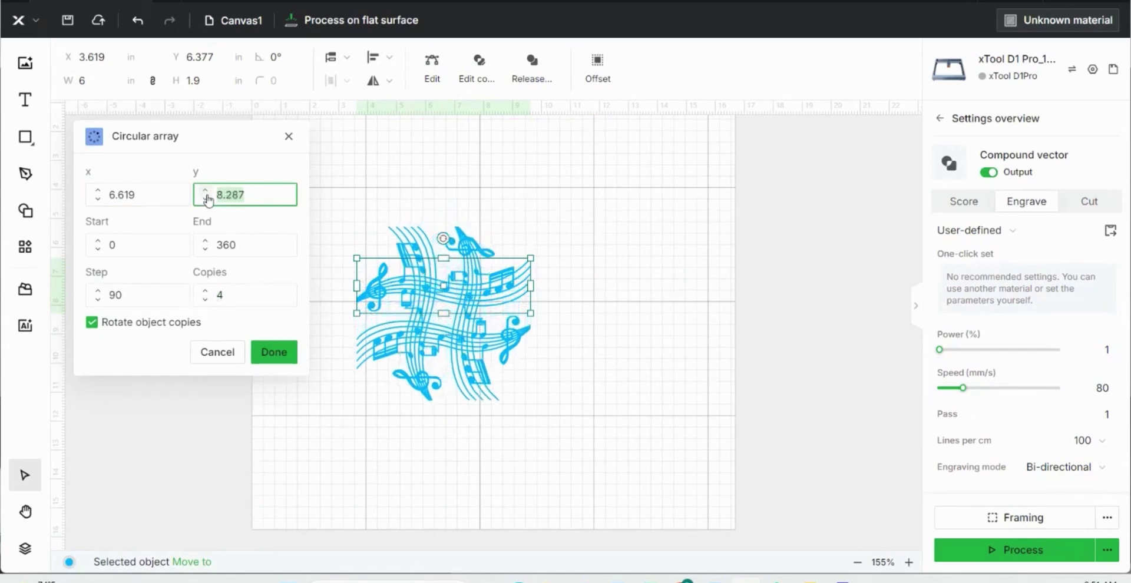
pyautogui.scroll(18, 208, 198)
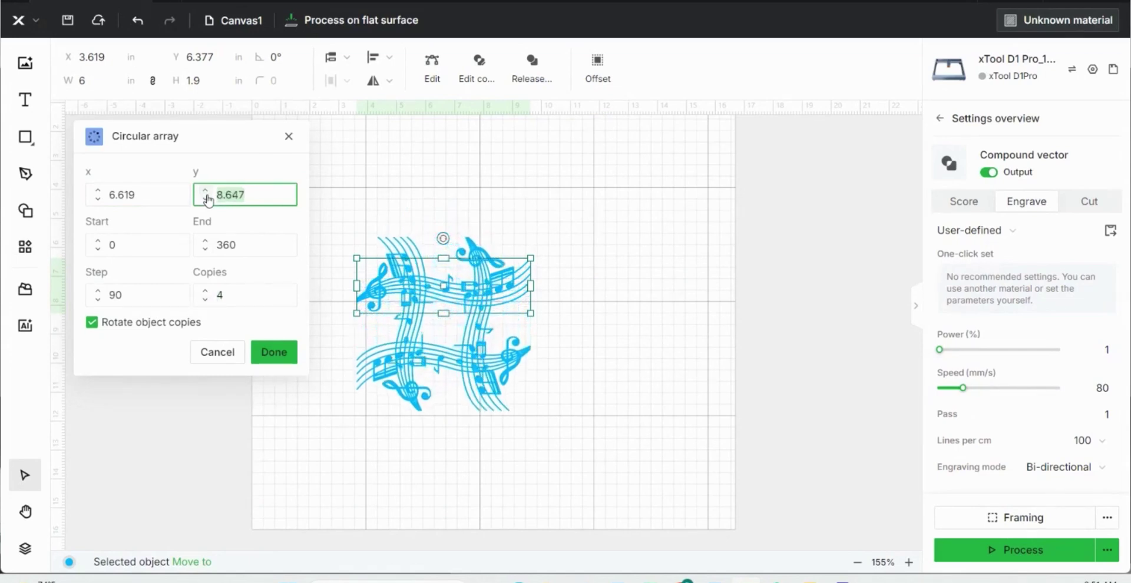
pyautogui.scroll(20, 208, 199)
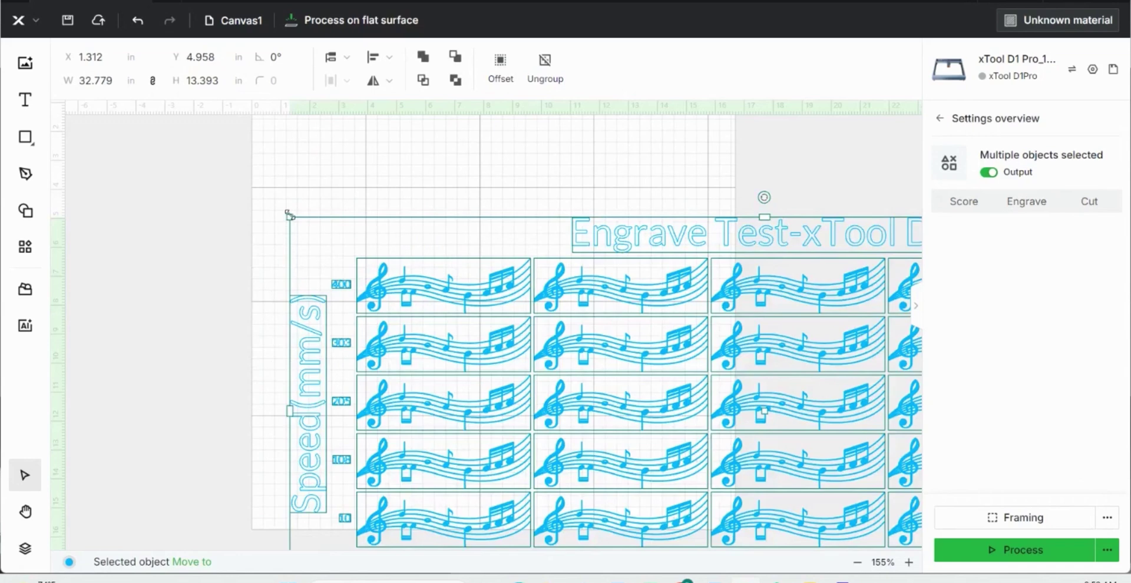
# Shrink the material test grid, centre it on the canvas, and deselect it to review settings
pyautogui.moveTo(291, 216); pyautogui.dragTo(610, 348)
pyautogui.moveTo(746, 392); pyautogui.dragTo(331, 232)
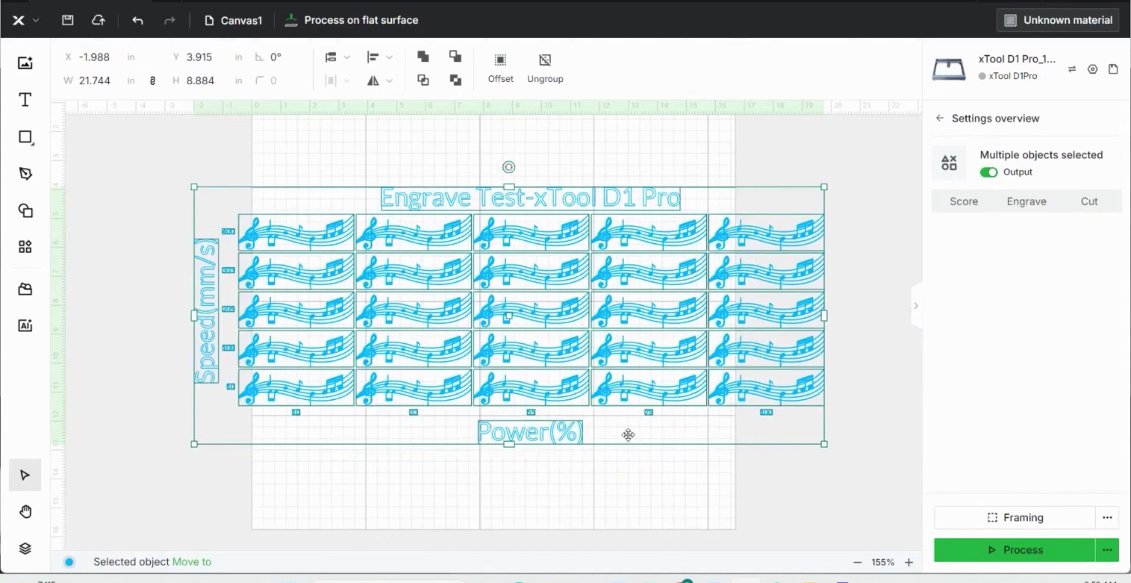
pyautogui.click(332, 460)
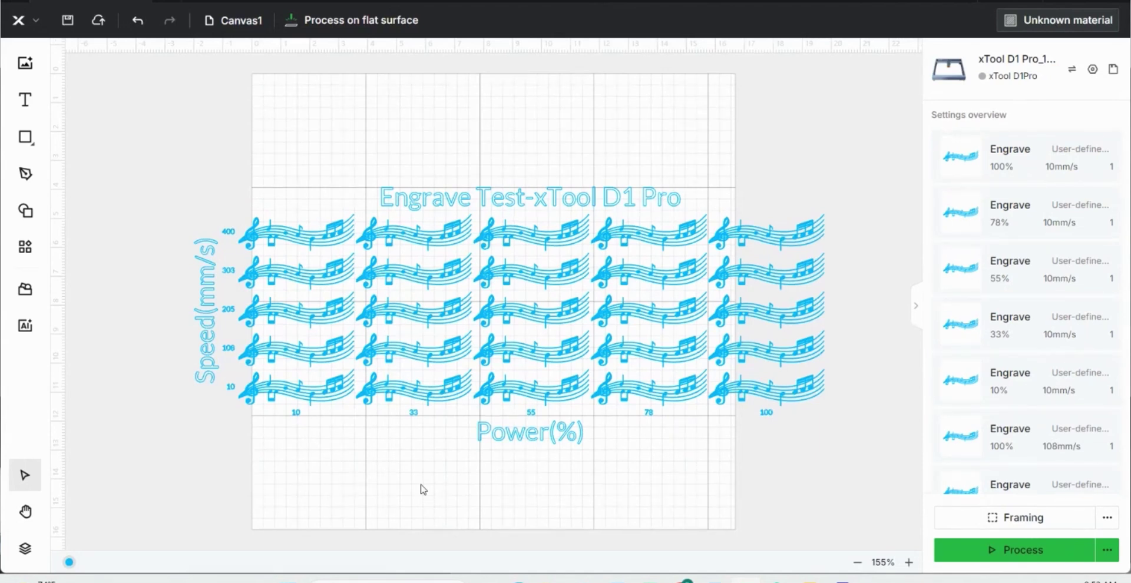
# Browse the Applications list: Code generation, Smart nesting, Measurement and Map designer
pyautogui.click(25, 247)
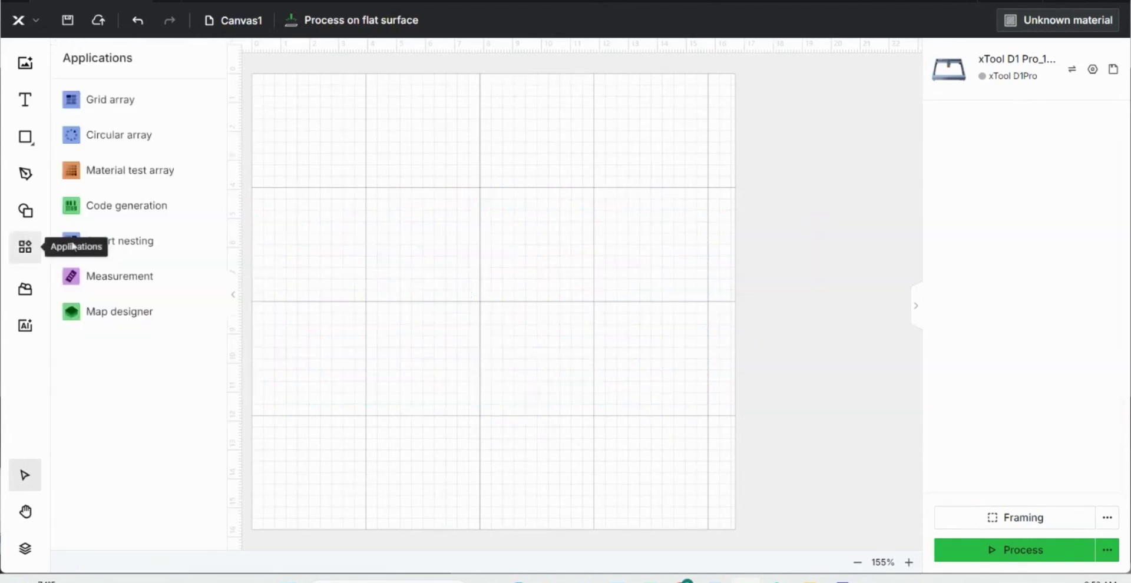
pyautogui.moveTo(157, 205)
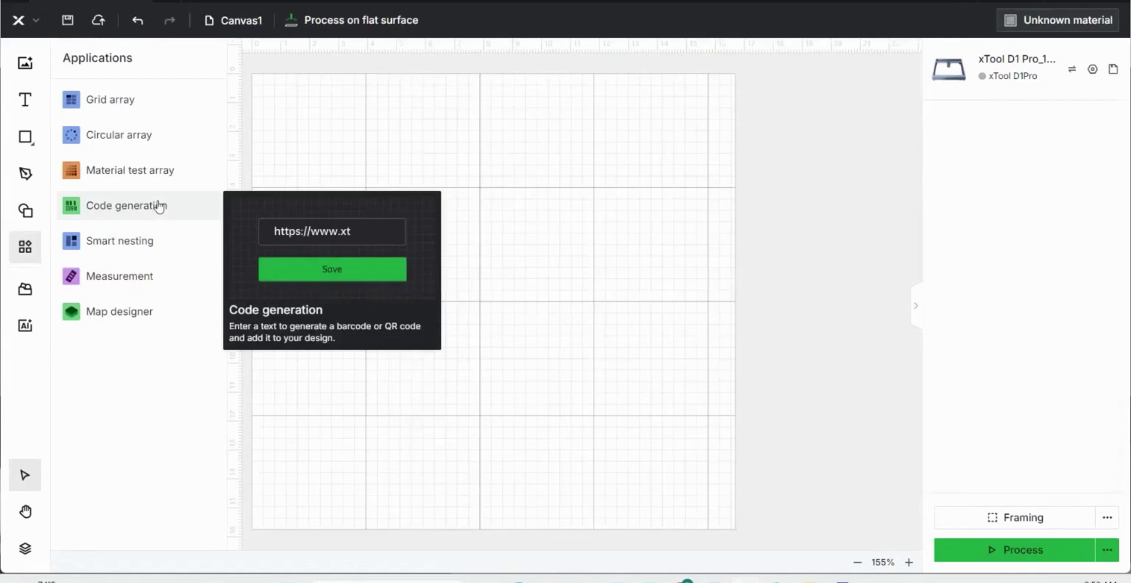
pyautogui.moveTo(154, 253)
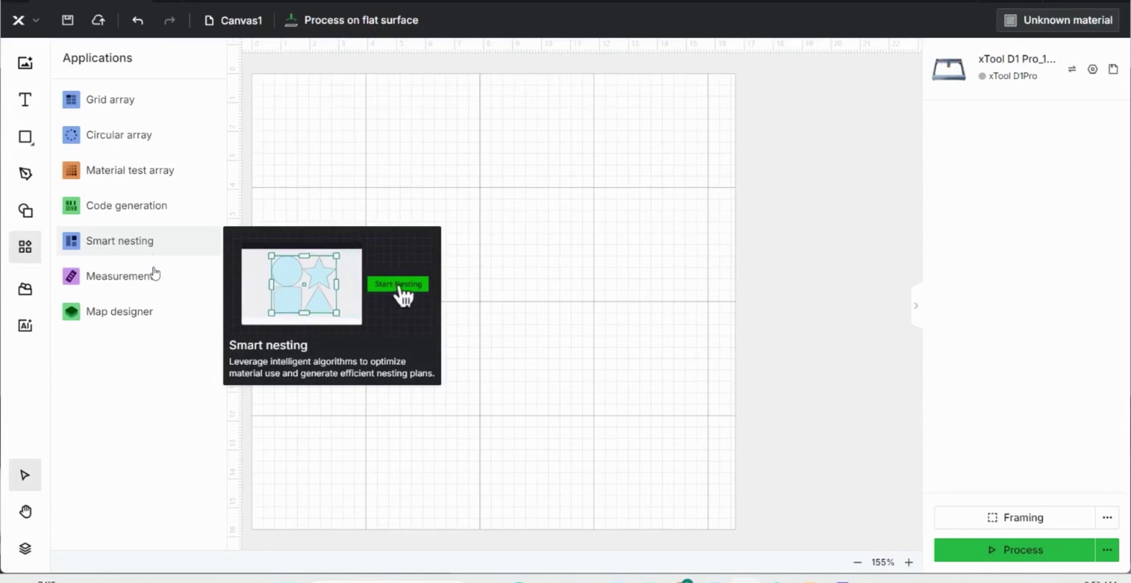
pyautogui.moveTo(147, 285)
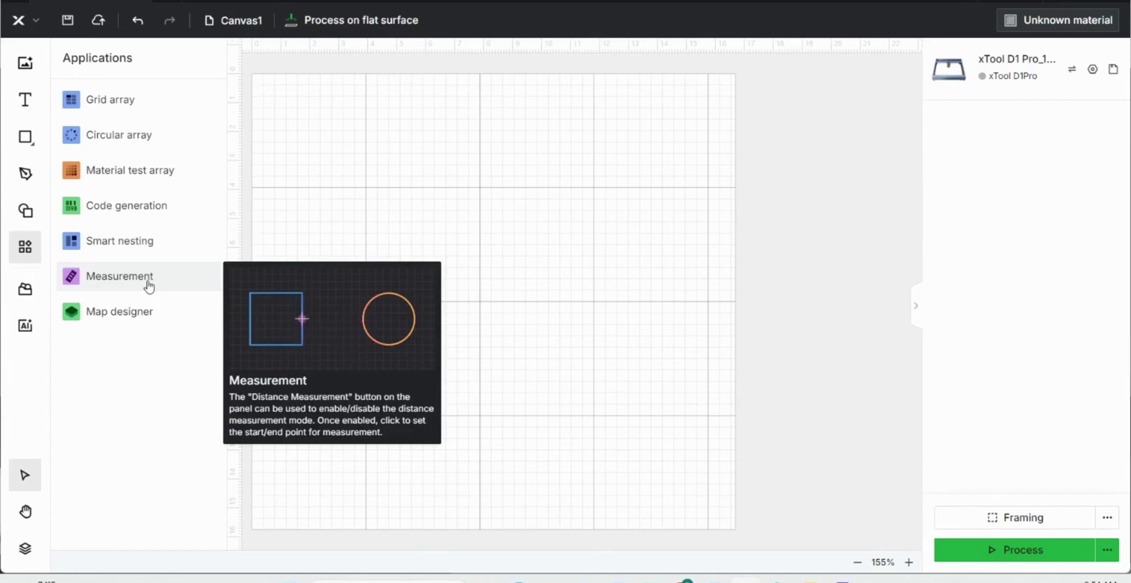
pyautogui.moveTo(149, 320)
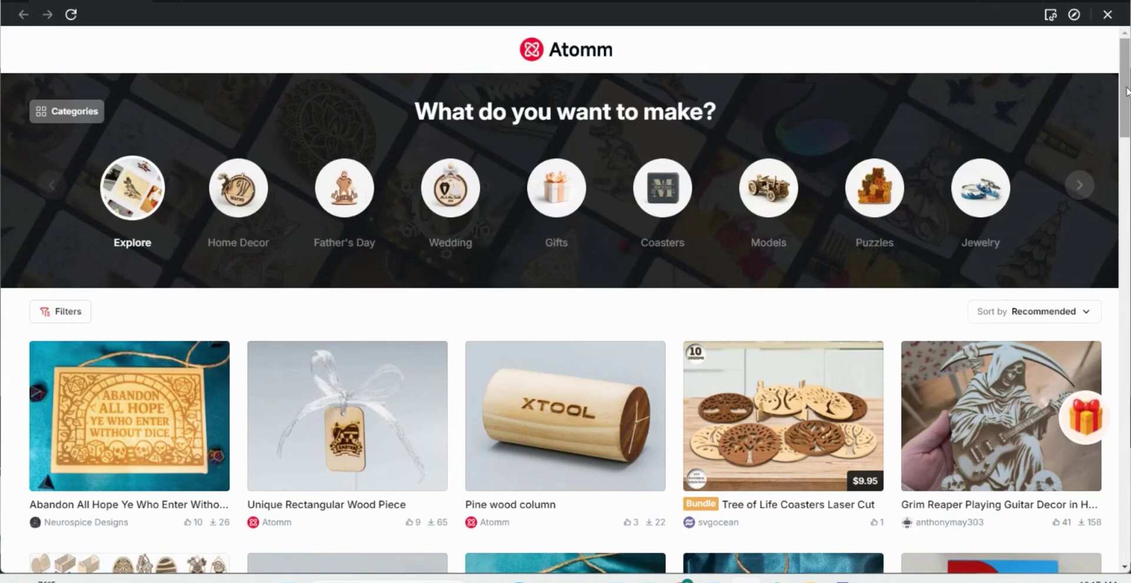
# Scroll down through the Atomm Explore gallery of laser-cut designs and bundles
pyautogui.scroll(-3, 1127, 92)
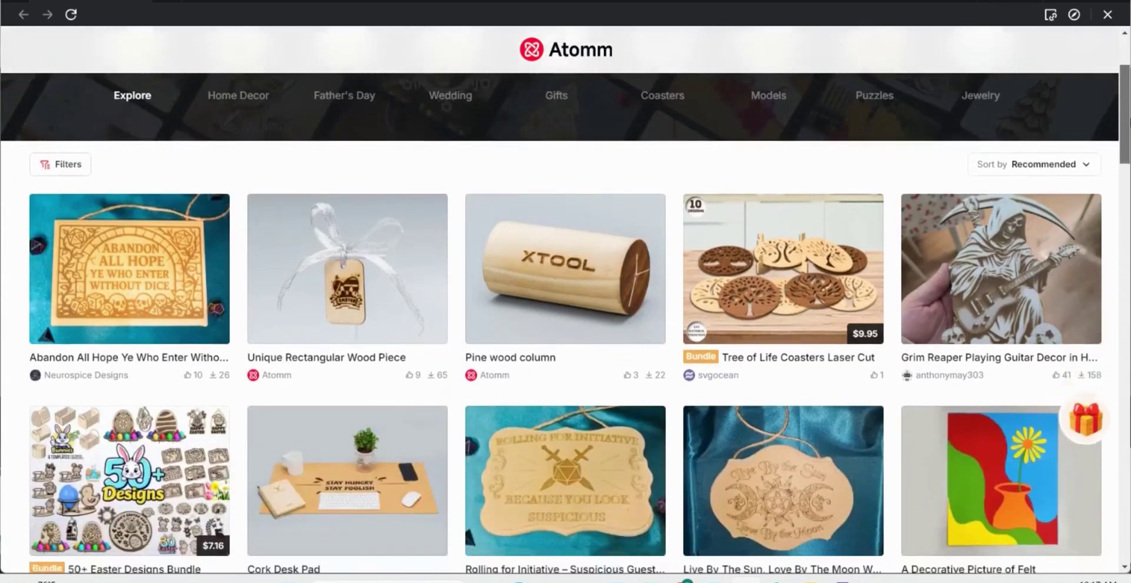
pyautogui.scroll(-3, 566, 306)
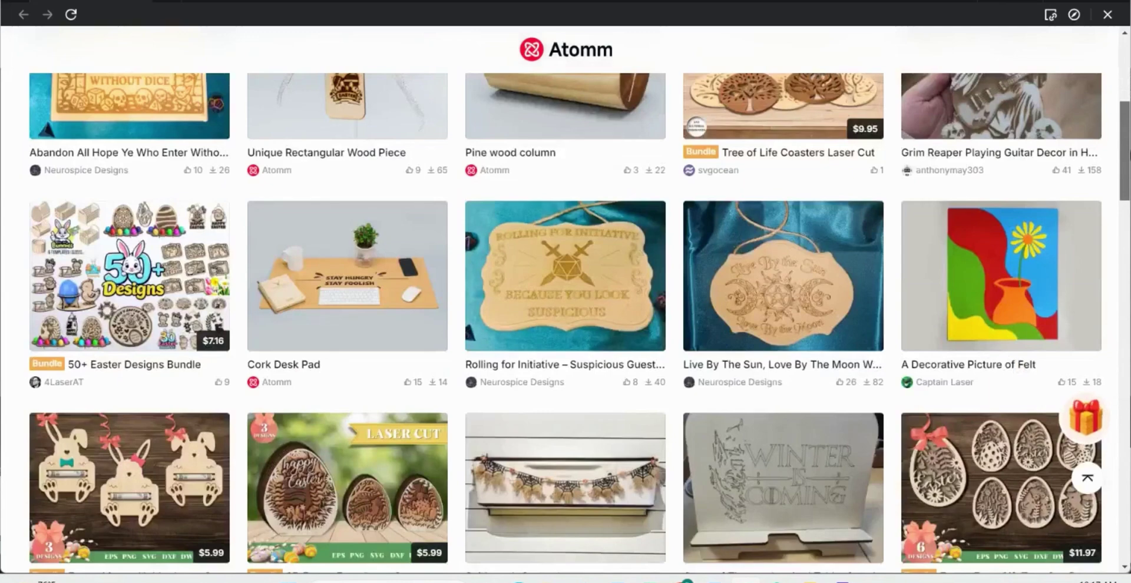
pyautogui.scroll(-1, 580, 323)
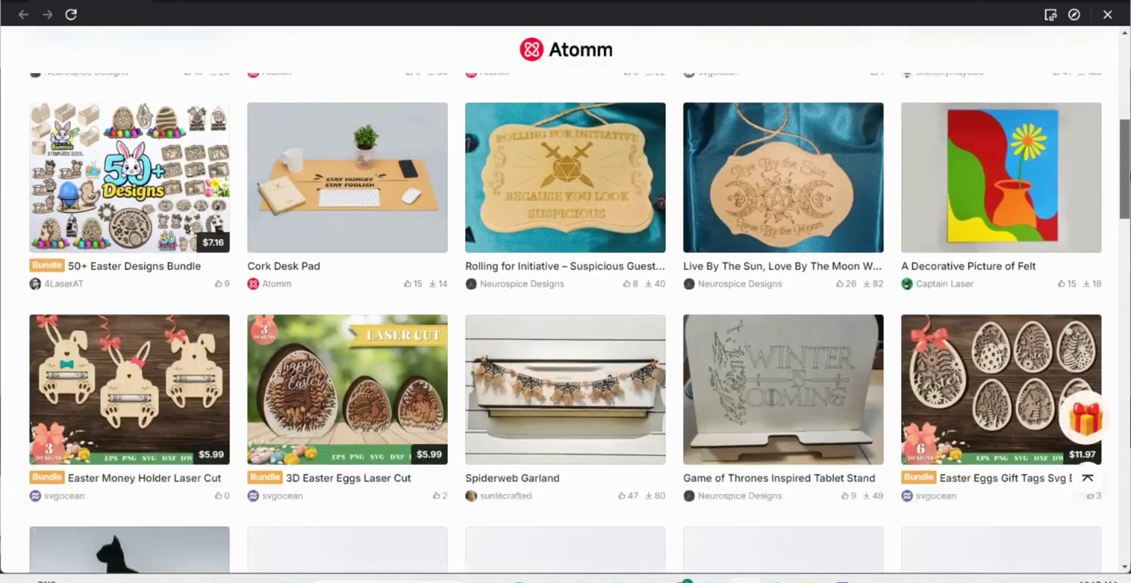
pyautogui.scroll(-1, 566, 304)
pyautogui.scroll(-3, 565, 322)
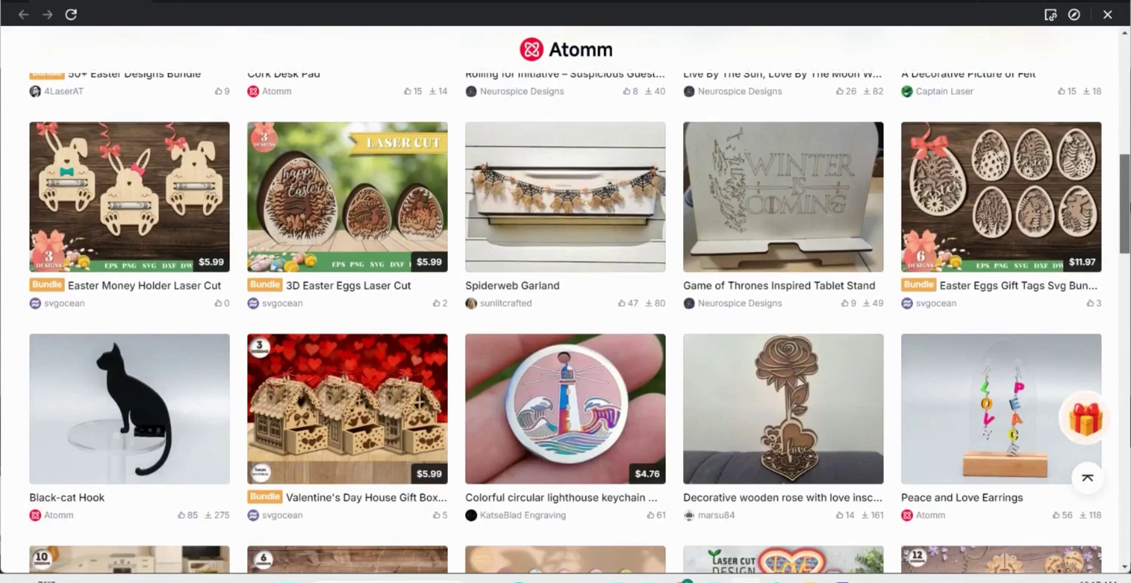
pyautogui.scroll(-3, 566, 321)
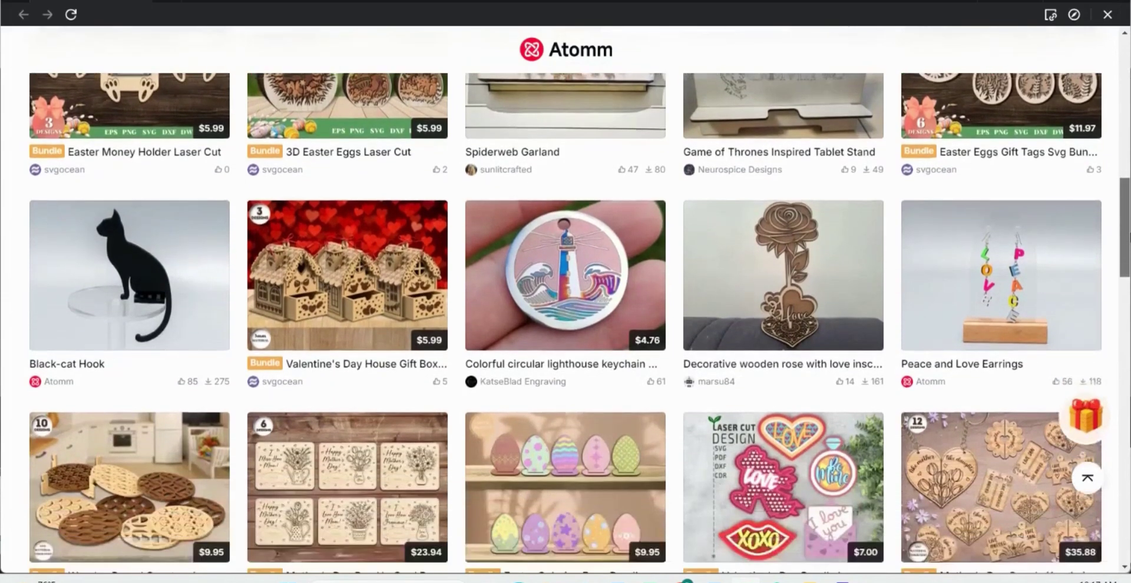
pyautogui.scroll(-3, 566, 322)
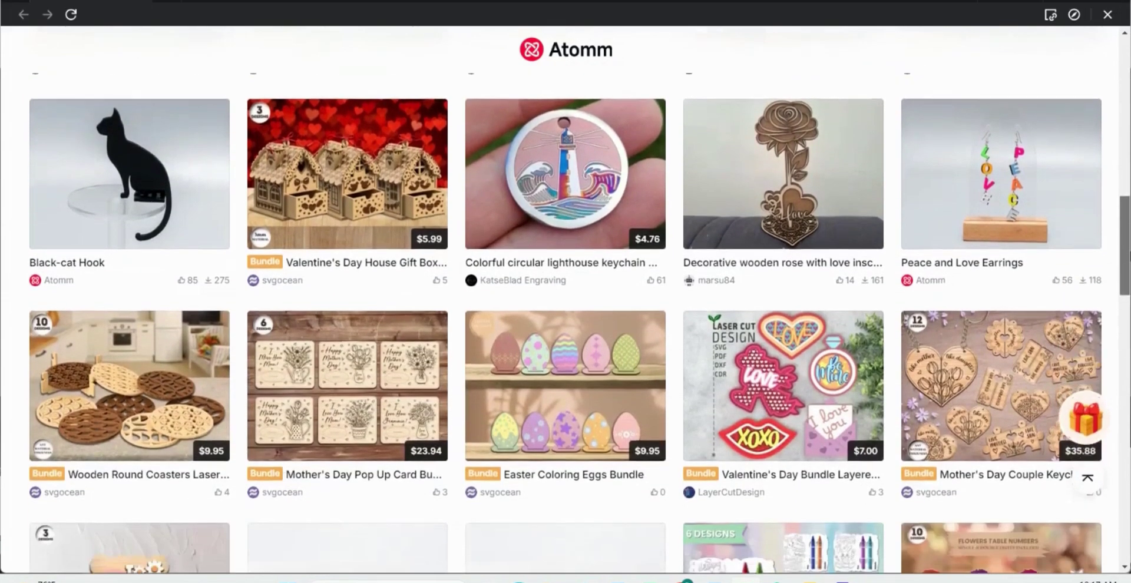
pyautogui.scroll(-2, 565, 321)
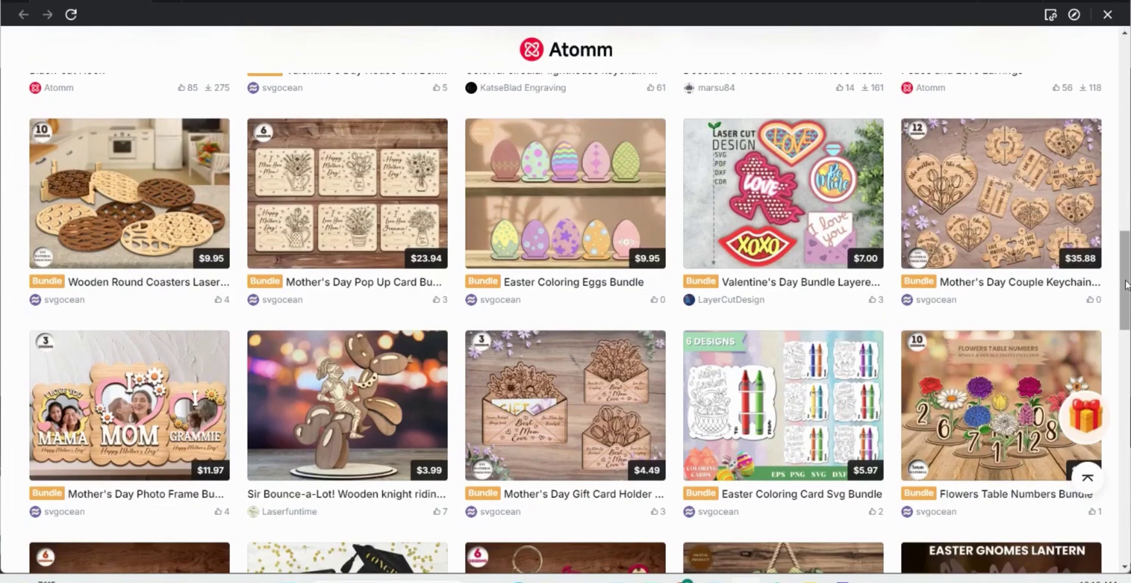
pyautogui.scroll(-2, 764, 323)
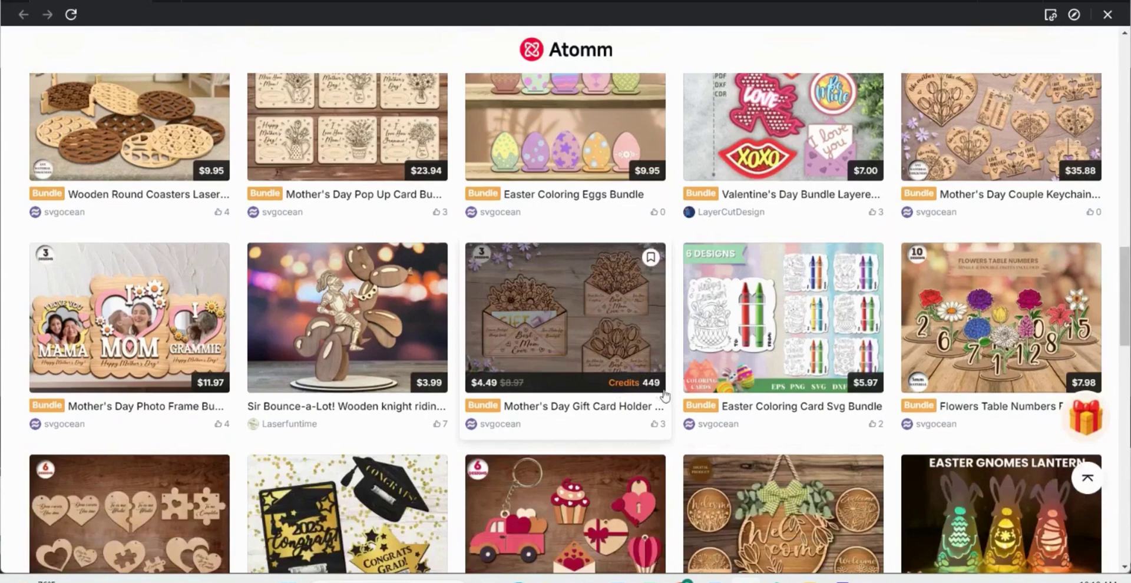
pyautogui.scroll(-8, 407, 365)
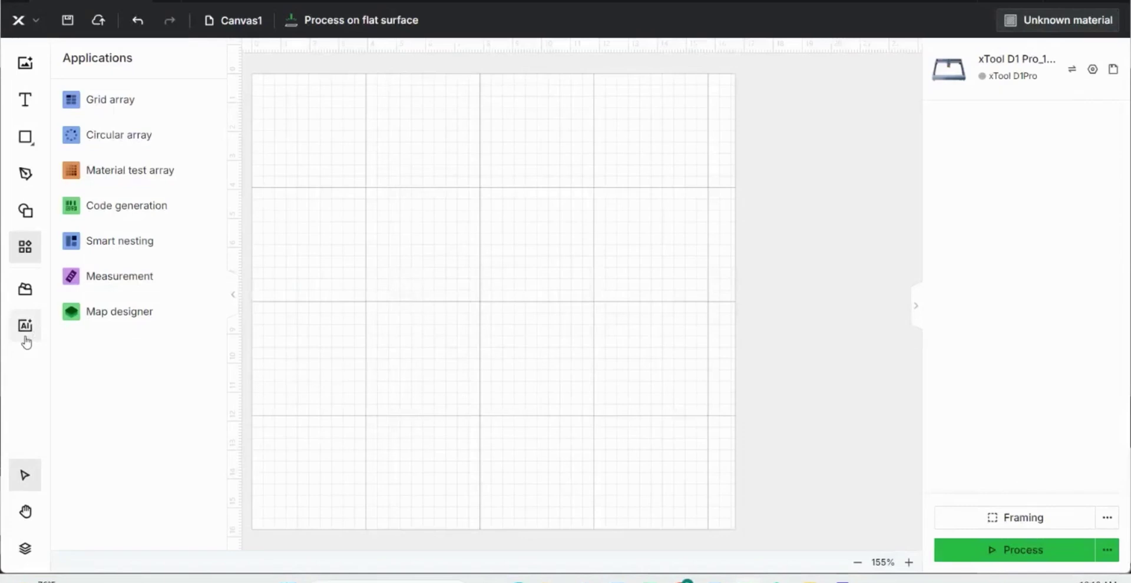
# Open the AImake image generator in 2D graphics style and recentre the empty canvas with the Hand tool
pyautogui.click(25, 338)
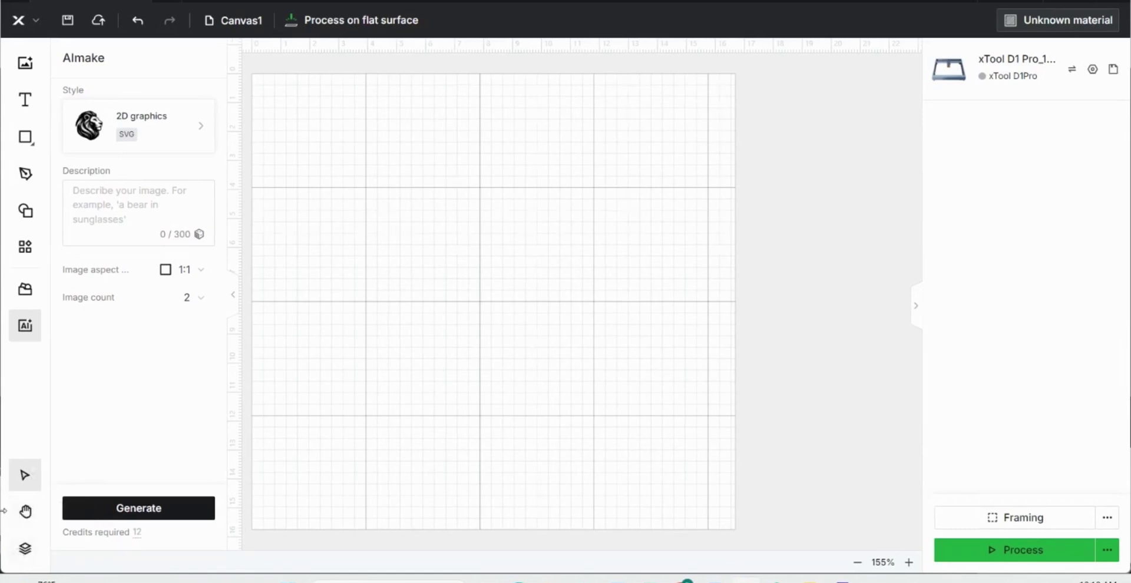
pyautogui.click(24, 511)
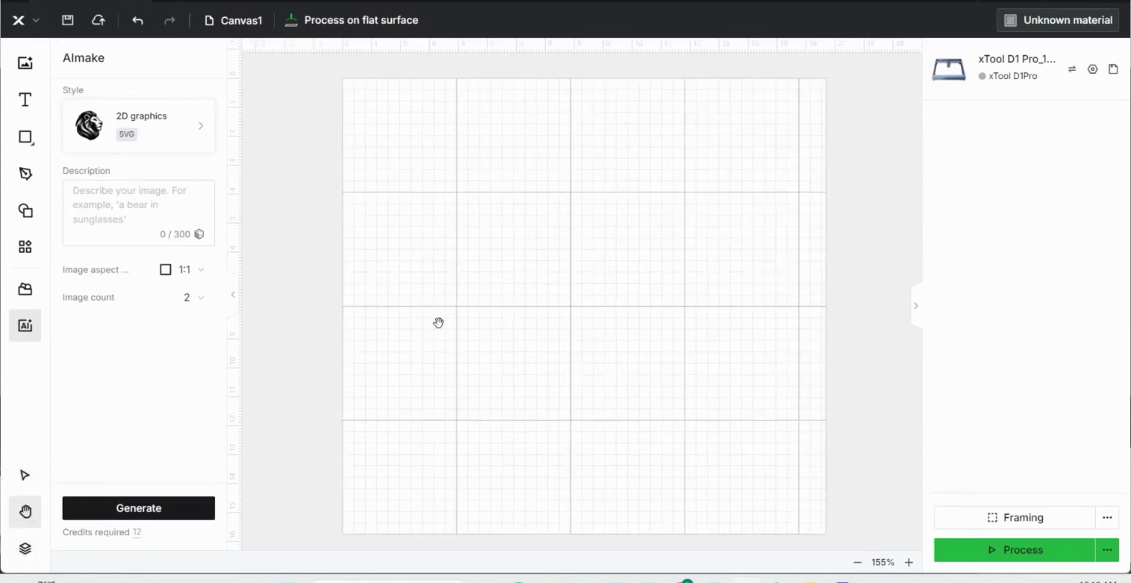
pyautogui.moveTo(439, 321)
pyautogui.mouseDown()
pyautogui.moveTo(406, 210)
pyautogui.moveTo(500, 328)
pyautogui.moveTo(448, 295)
pyautogui.moveTo(442, 323)
pyautogui.mouseUp()
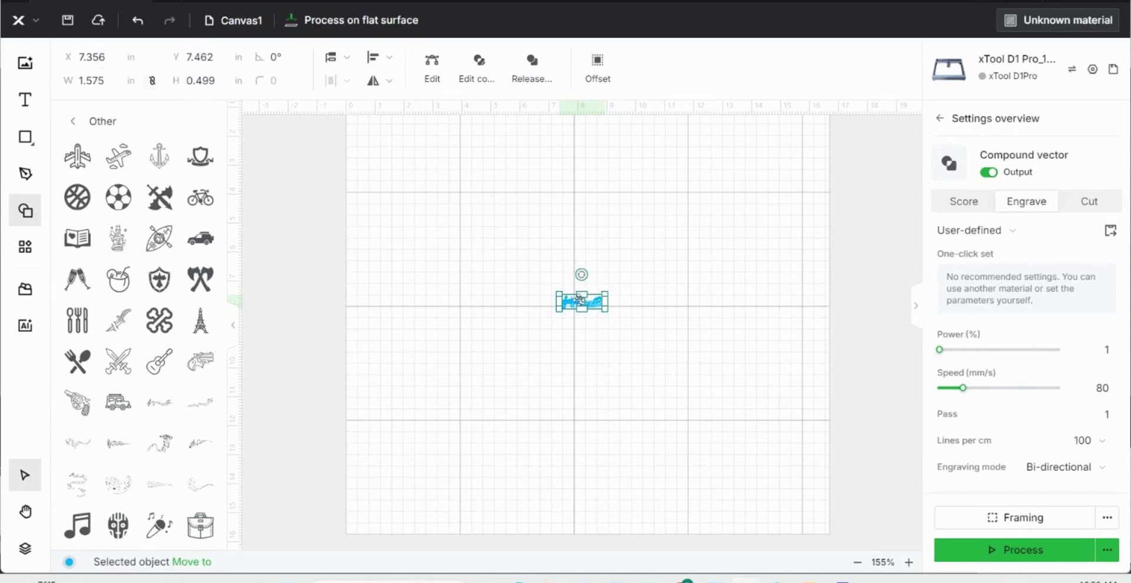
# Stretch the wave taller, undo it, then switch its processing through Score, Engrave and Cut
pyautogui.moveTo(579, 294); pyautogui.dragTo(579, 198)
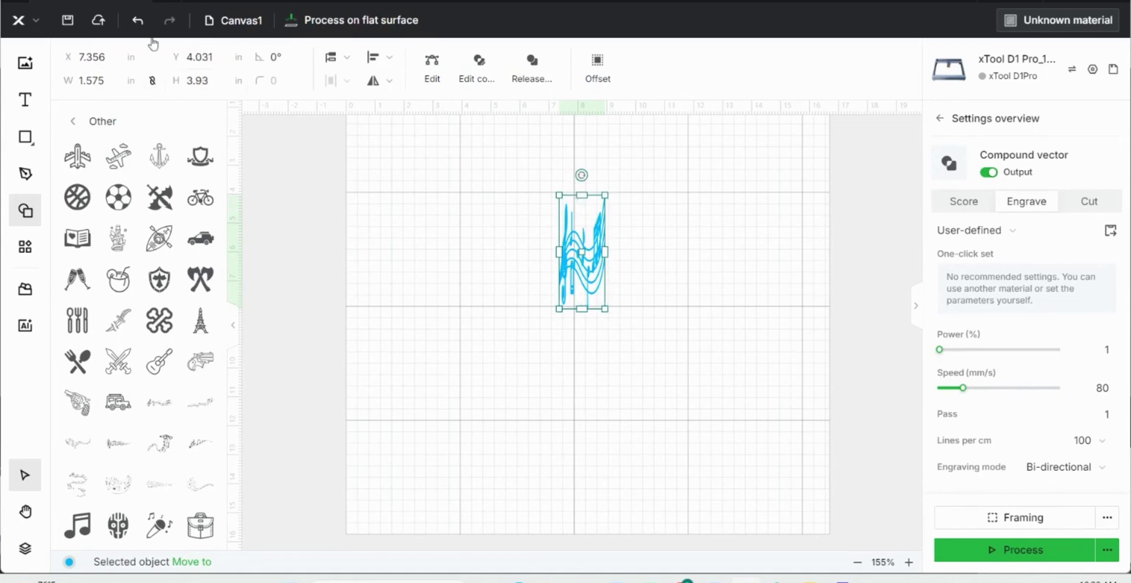
pyautogui.click(138, 20)
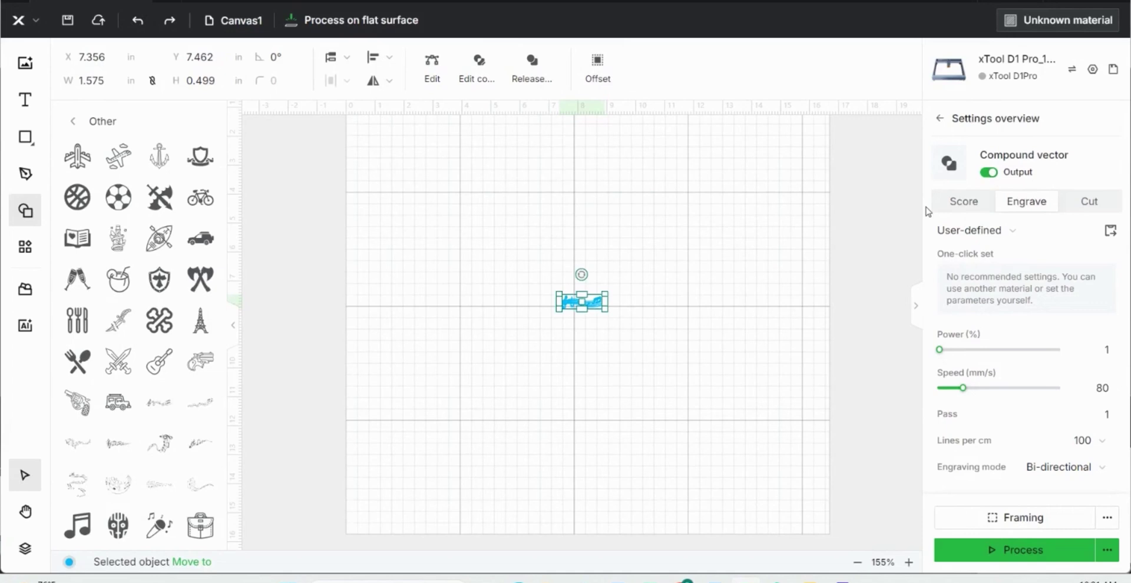
pyautogui.click(953, 206)
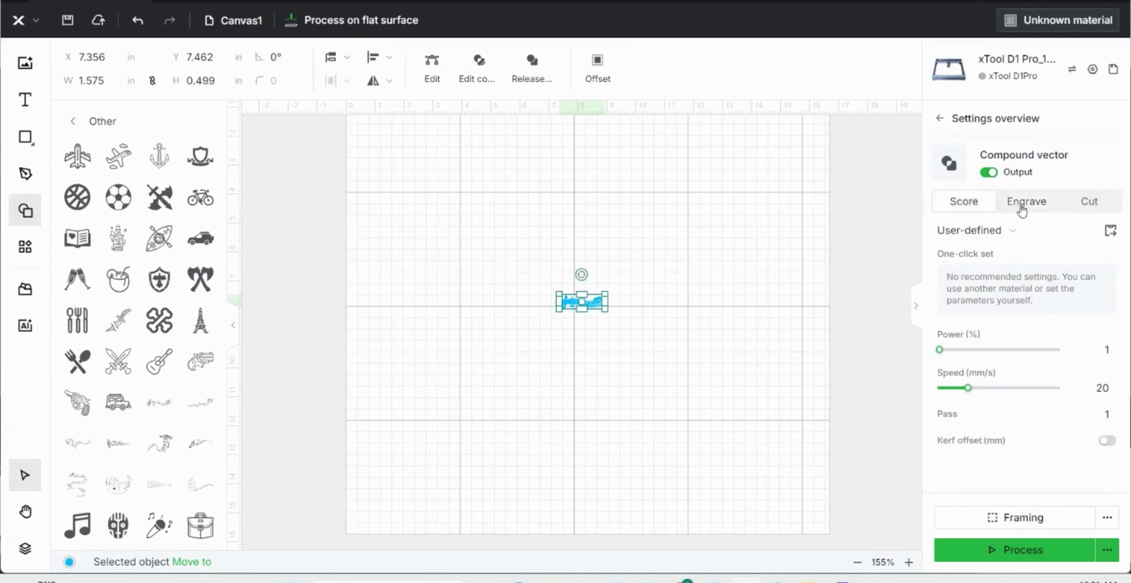
pyautogui.click(1022, 211)
pyautogui.click(1112, 206)
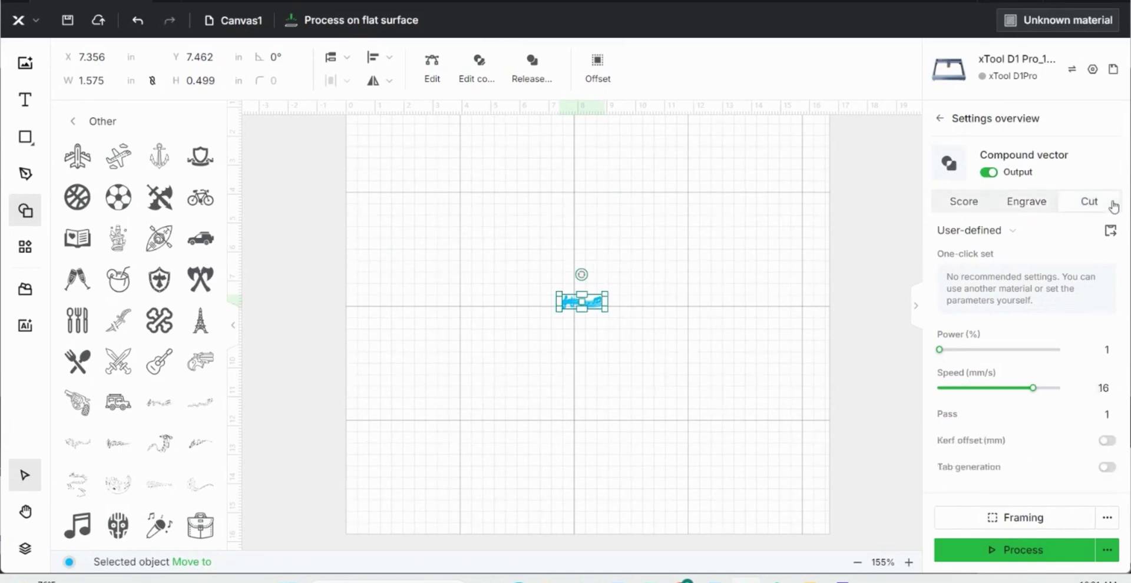
# Add the music-note icon and raise its engrave power to 65%, leaving other engrave options unchanged
pyautogui.click(198, 281)
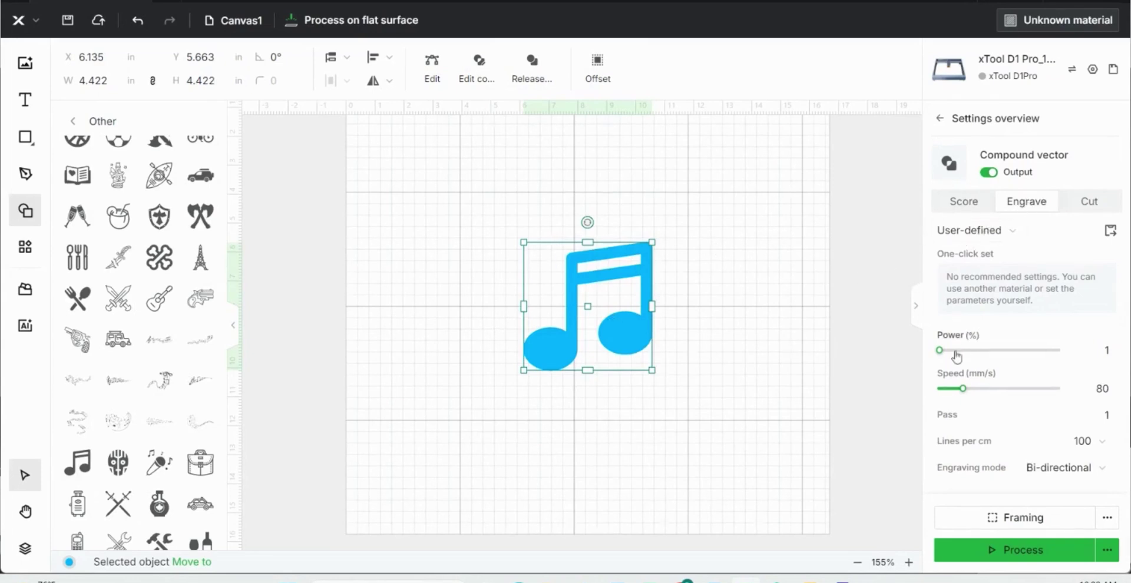
pyautogui.moveTo(939, 350); pyautogui.dragTo(1016, 350)
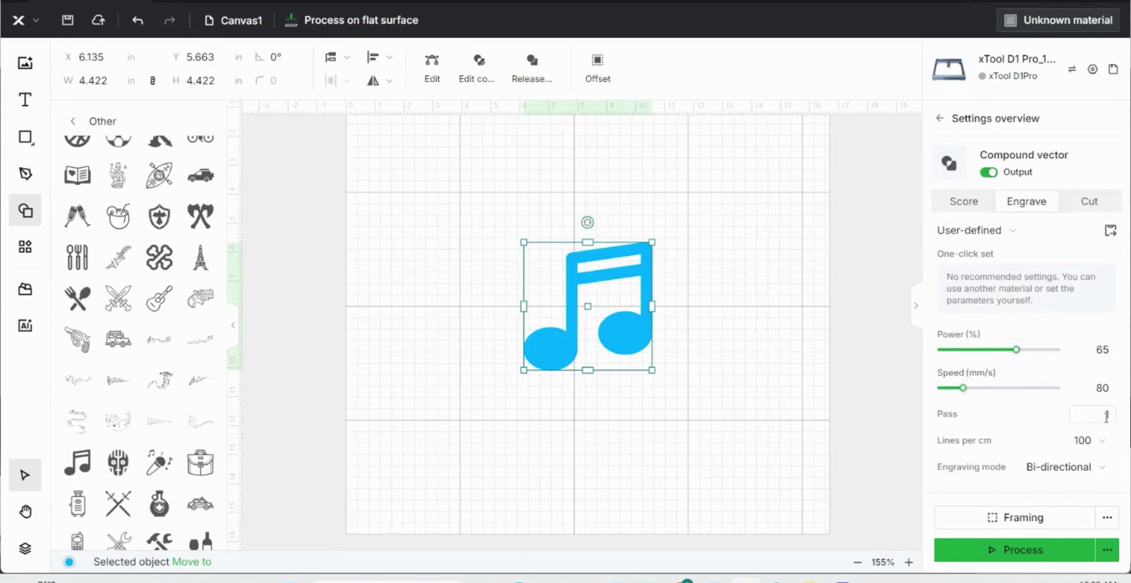
pyautogui.click(1093, 452)
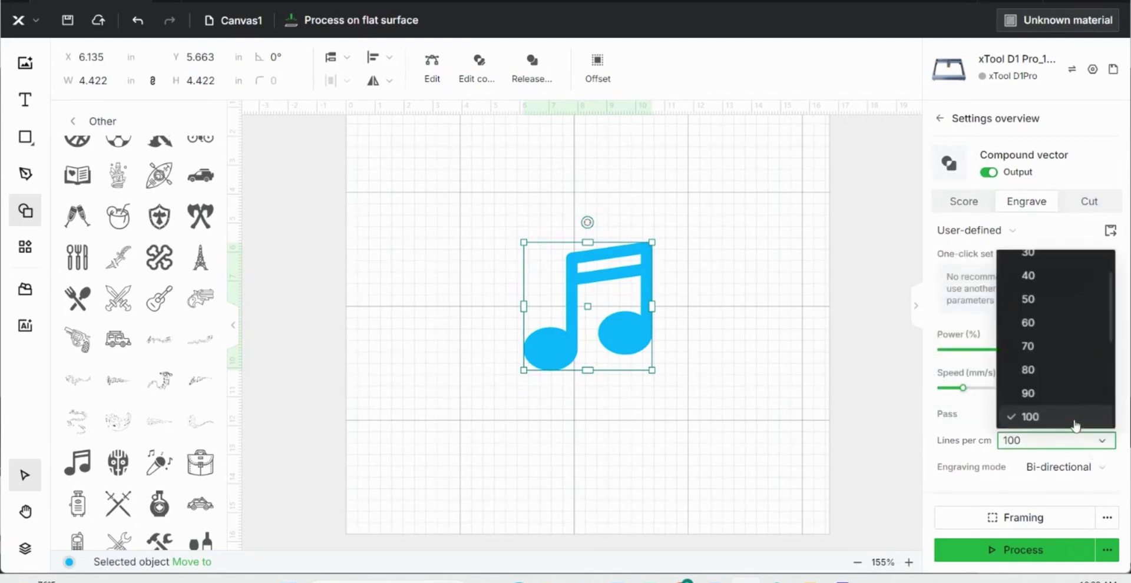
pyautogui.click(1071, 471)
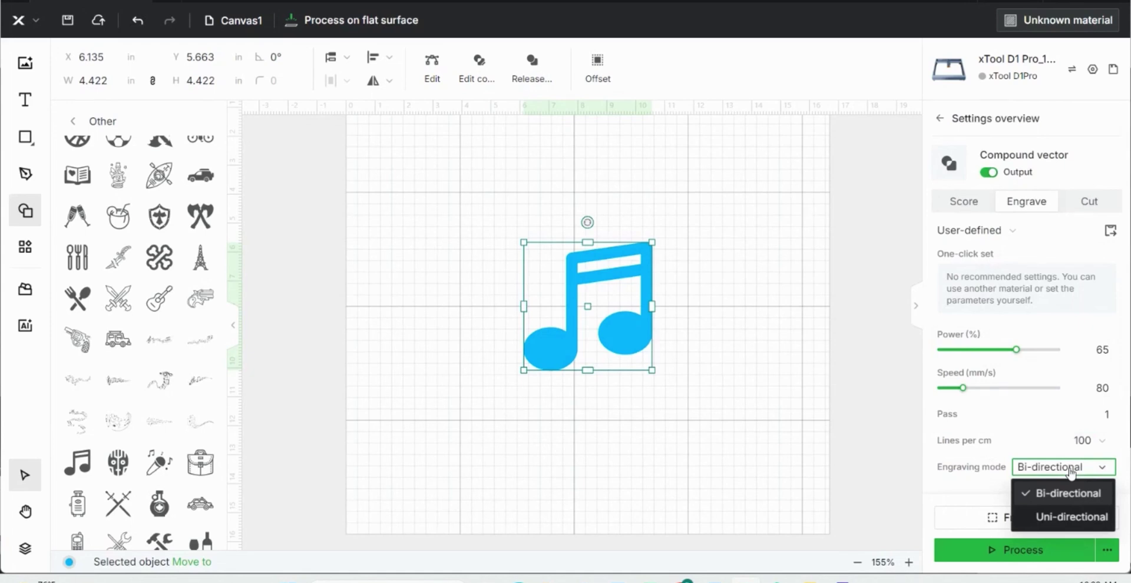
pyautogui.click(1071, 469)
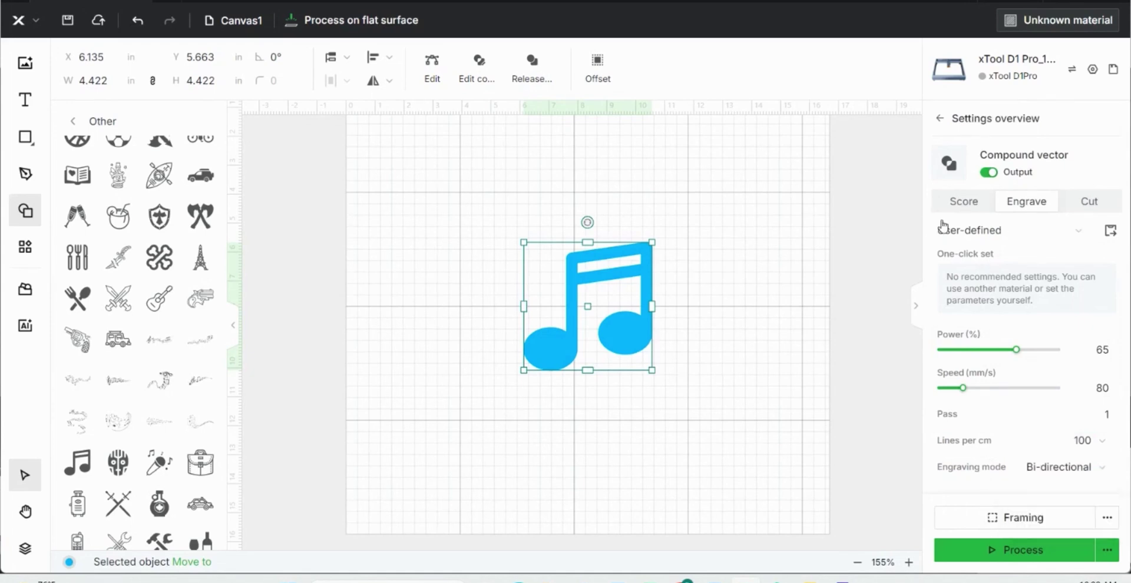
# Set the note's score processing to 100% power and 80 mm/s speed
pyautogui.click(966, 204)
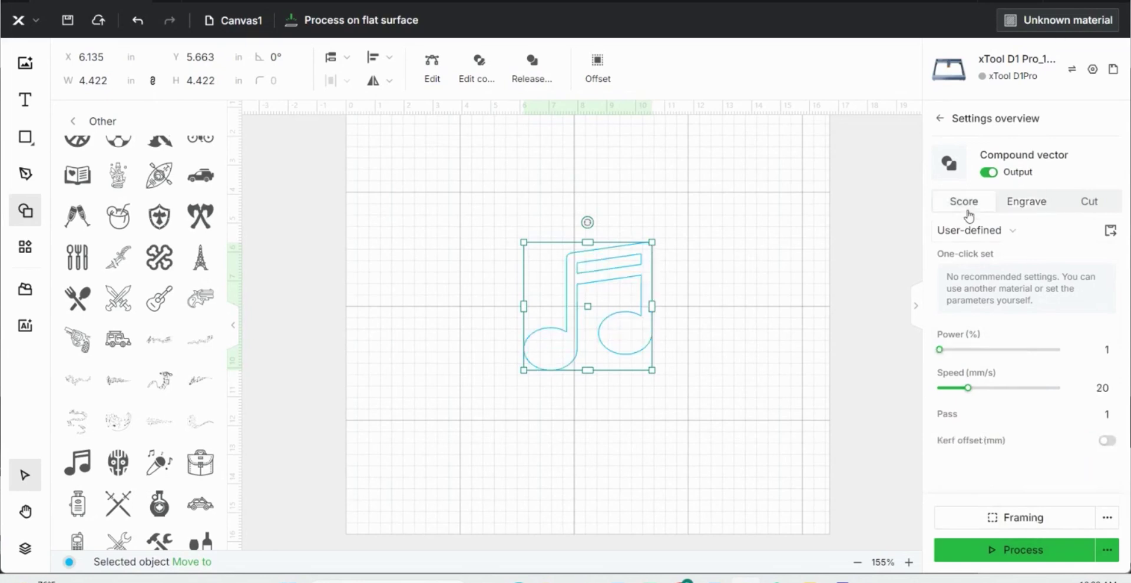
pyautogui.click(1090, 202)
pyautogui.click(964, 201)
pyautogui.moveTo(940, 350); pyautogui.dragTo(1087, 375)
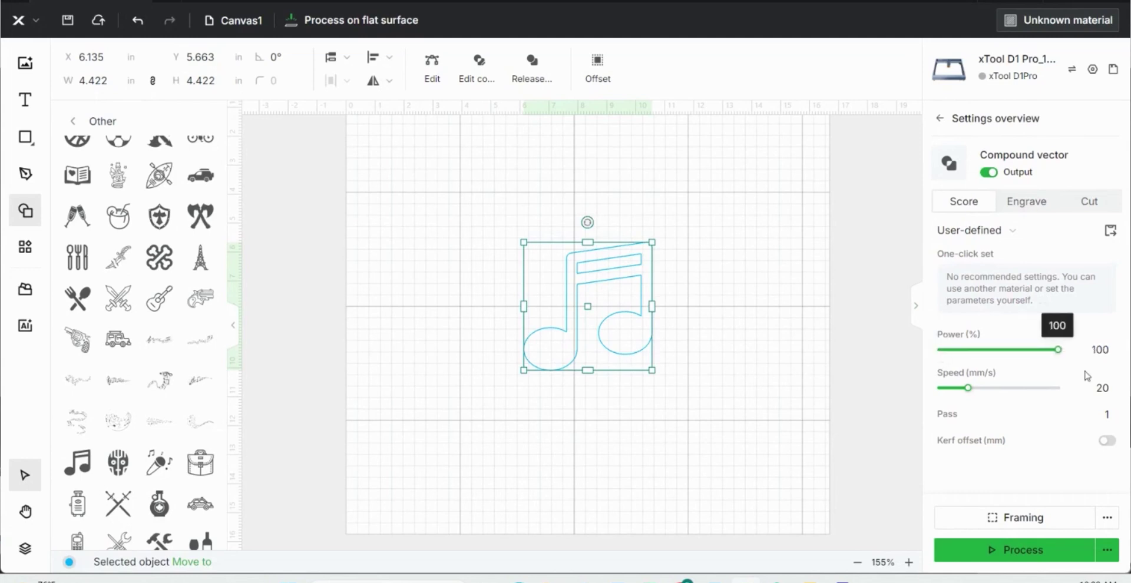
pyautogui.moveTo(968, 388); pyautogui.dragTo(1104, 409)
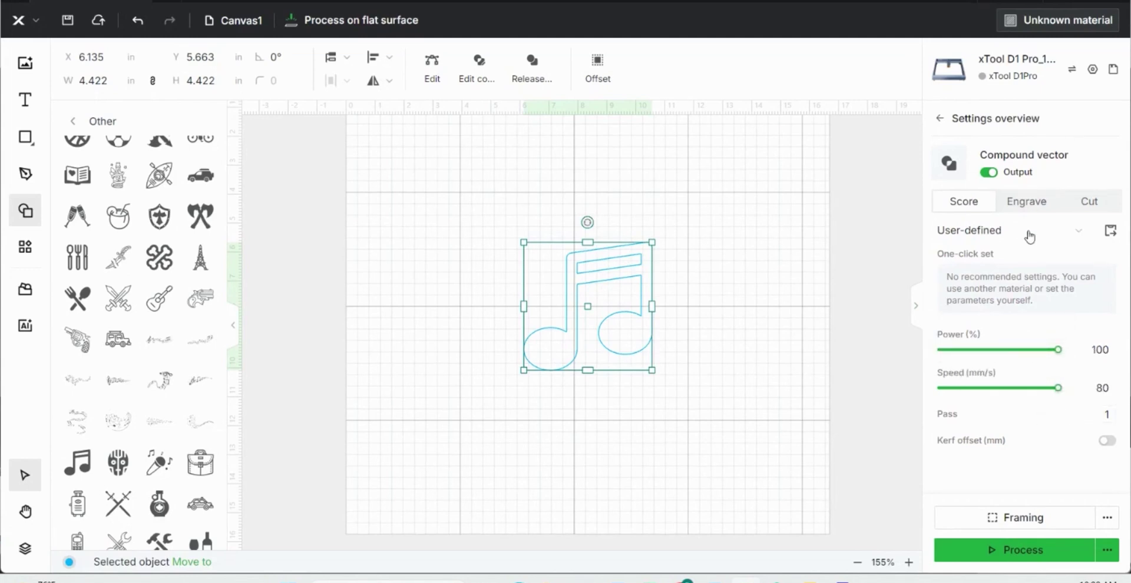
# Raise engrave speed to 400 mm/s, then set the note to Cut at 20 mm/s
pyautogui.click(1028, 202)
pyautogui.moveTo(964, 389); pyautogui.dragTo(1120, 372)
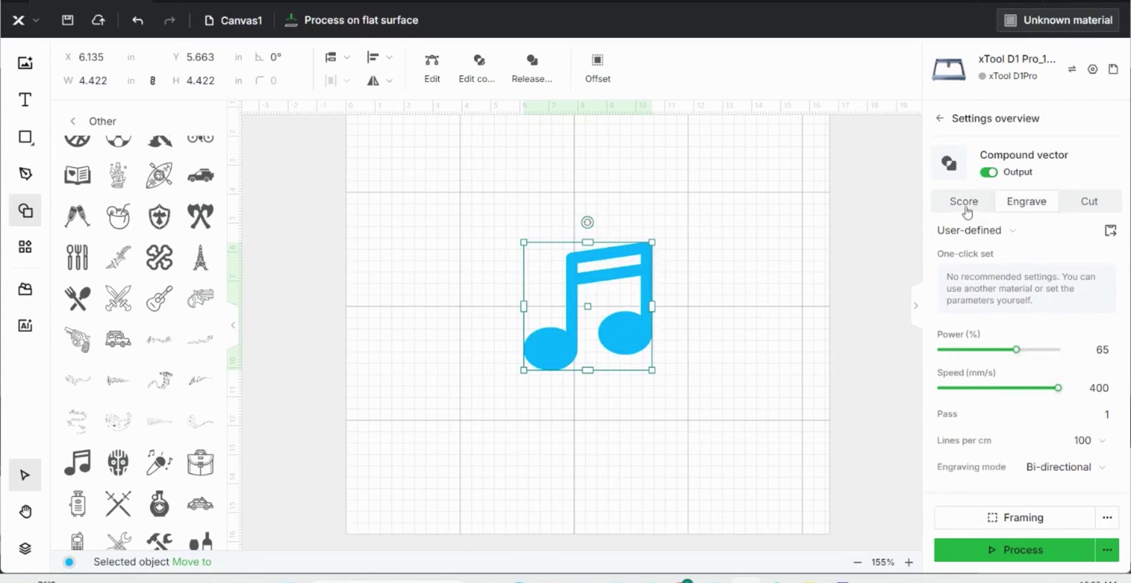
pyautogui.click(1075, 211)
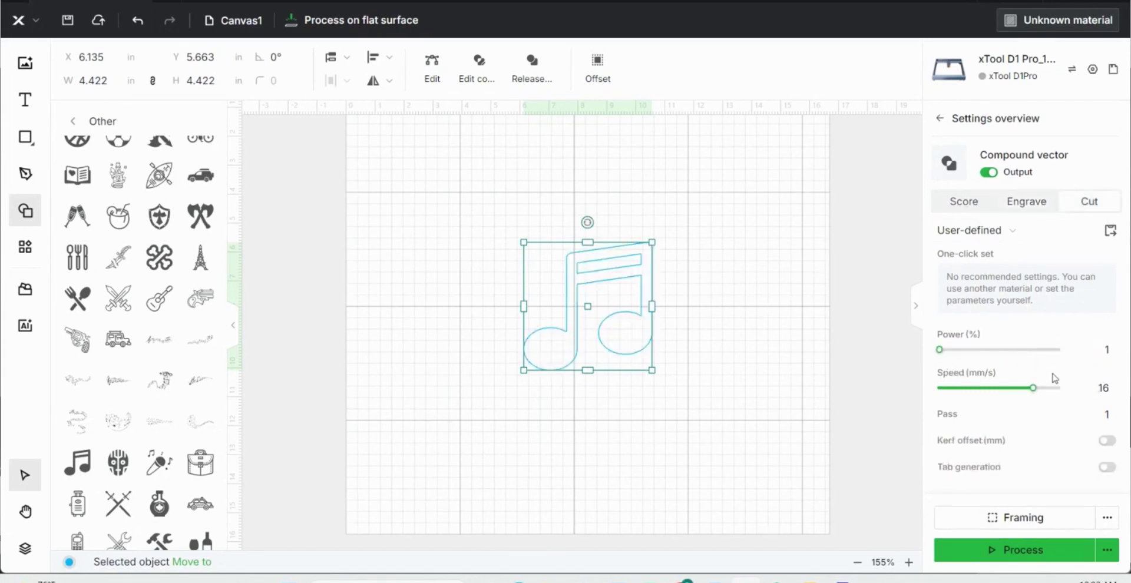
pyautogui.moveTo(1034, 389); pyautogui.dragTo(1058, 389)
# Choose 3mm Basswood Plywood as the material and briefly view the device management window
pyautogui.click(1042, 21)
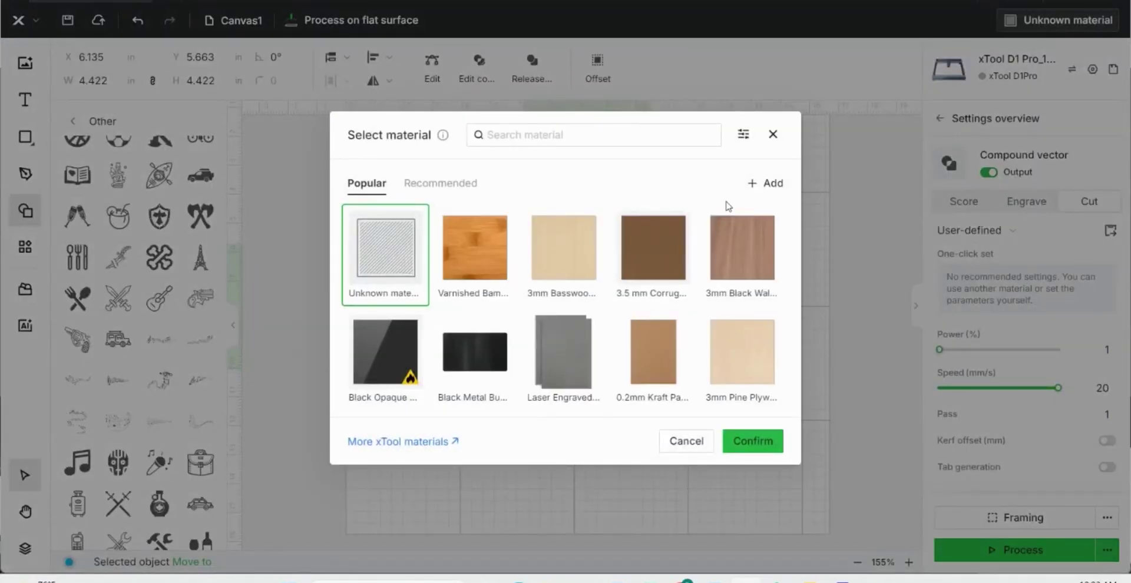
pyautogui.doubleClick(551, 268)
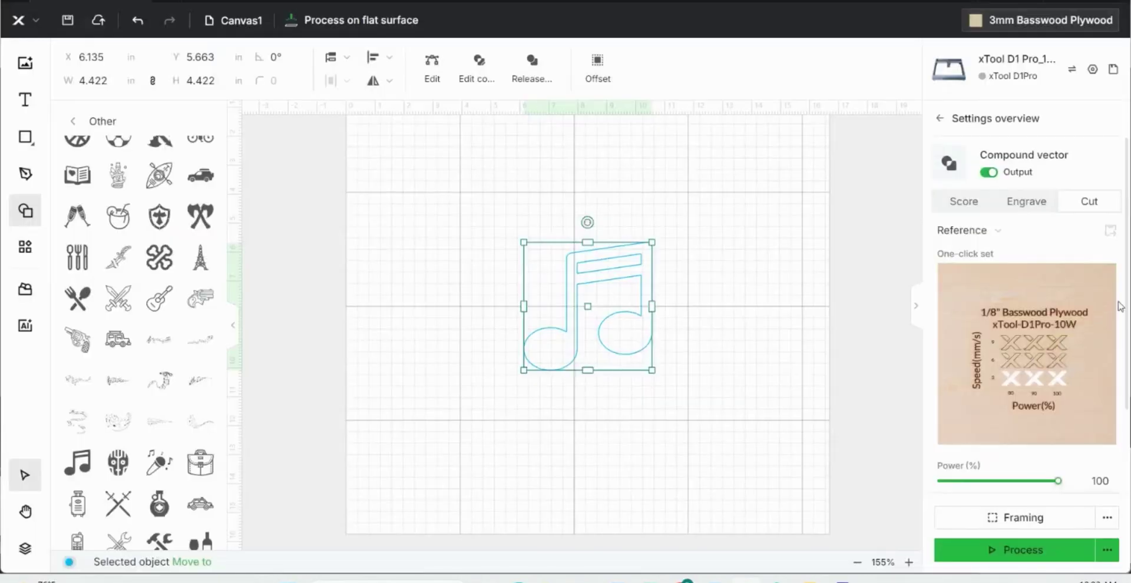
pyautogui.scroll(-2, 1102, 312)
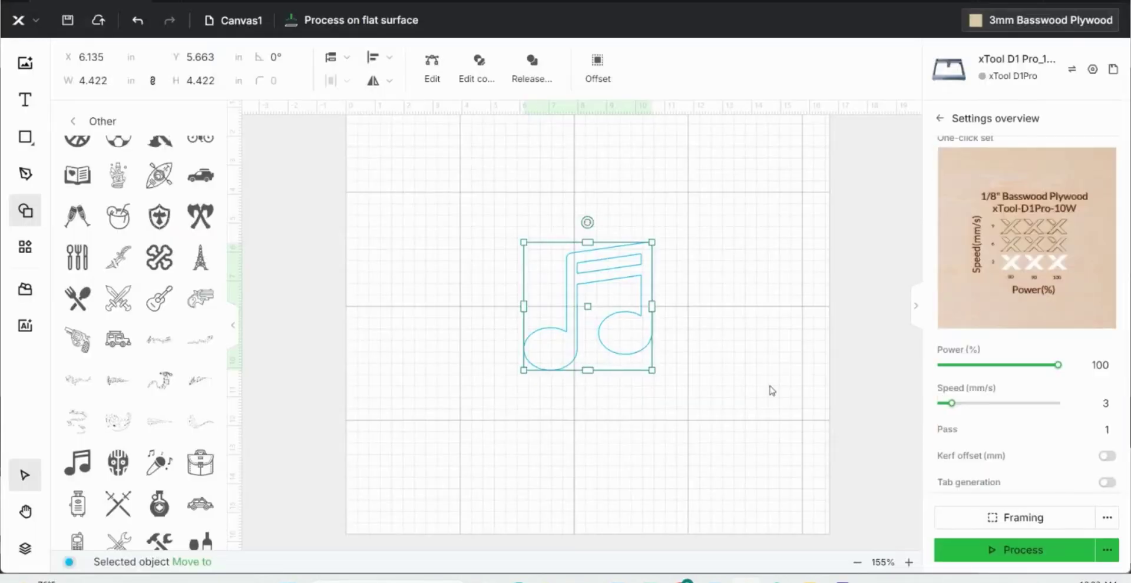
pyautogui.click(1073, 71)
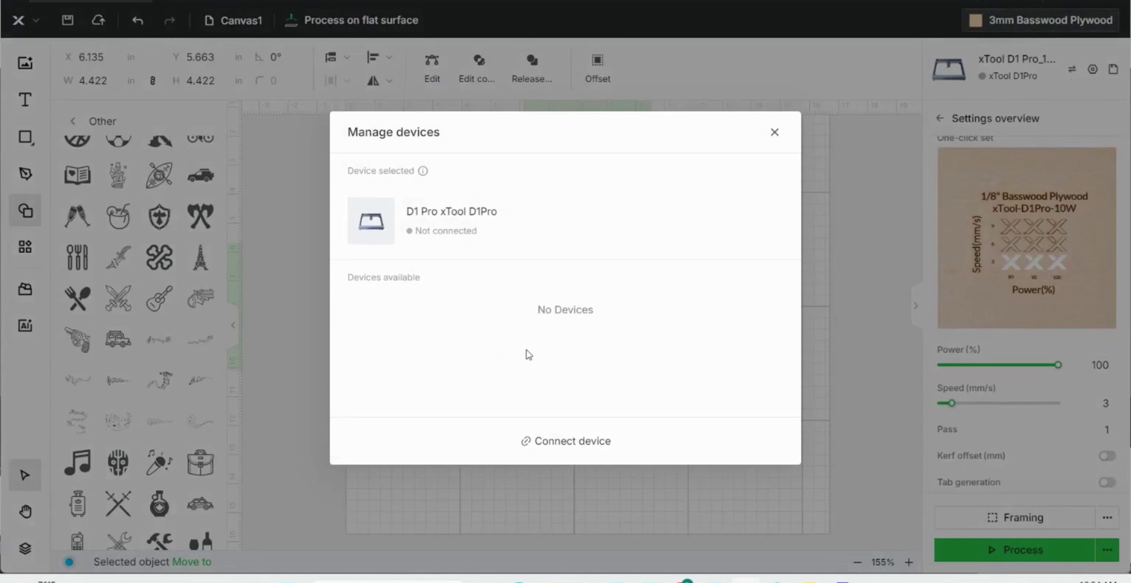
pyautogui.press('Escape')
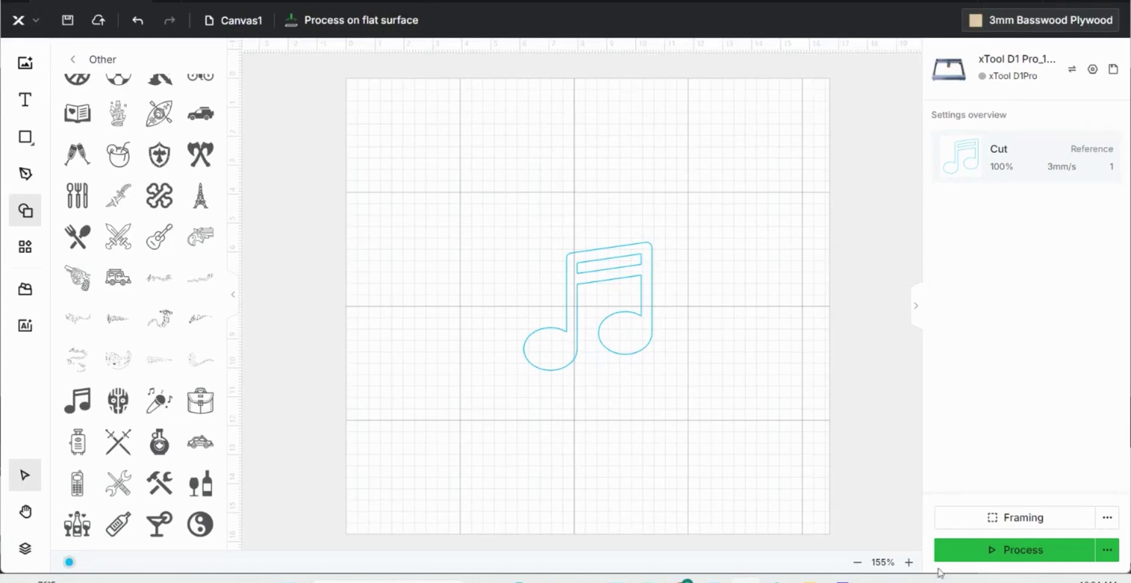
# Open the processing preview for the music-note cut and scroll through it
pyautogui.click(968, 551)
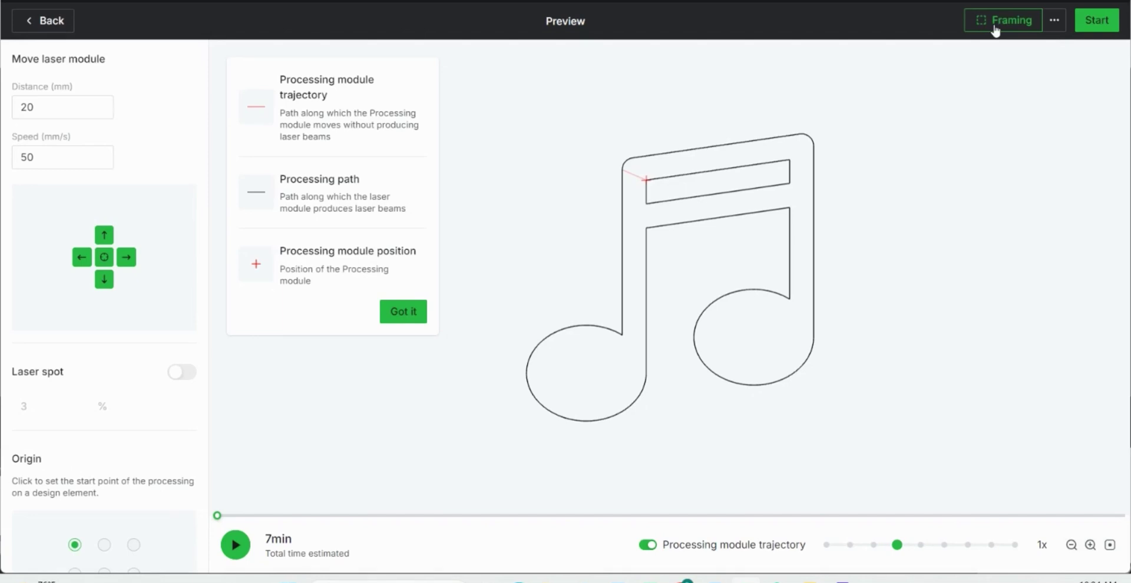
pyautogui.scroll(-1, 197, 467)
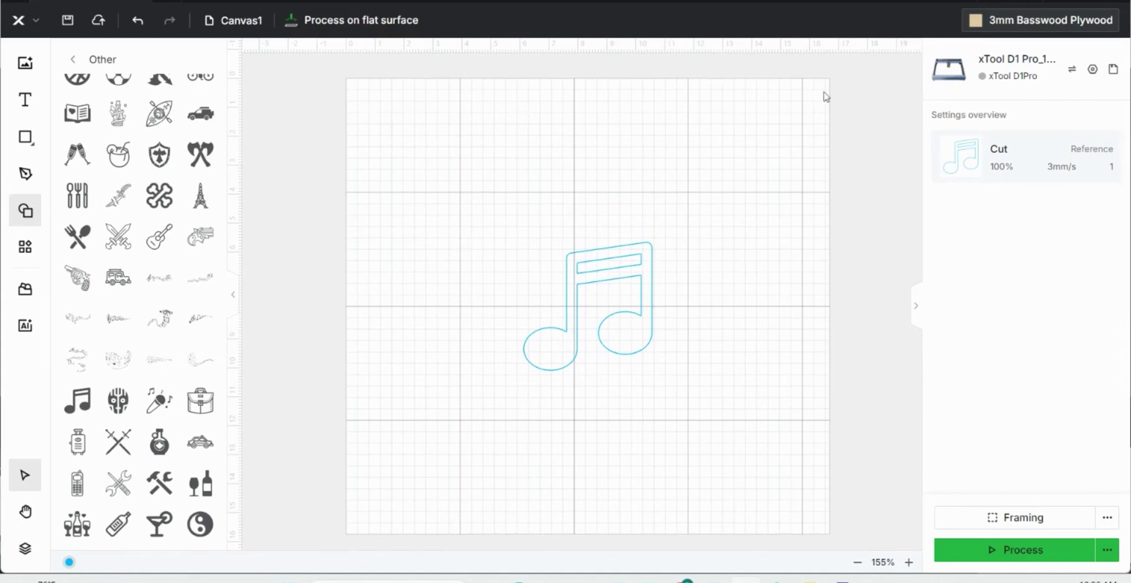
pyautogui.moveTo(1052, 34)
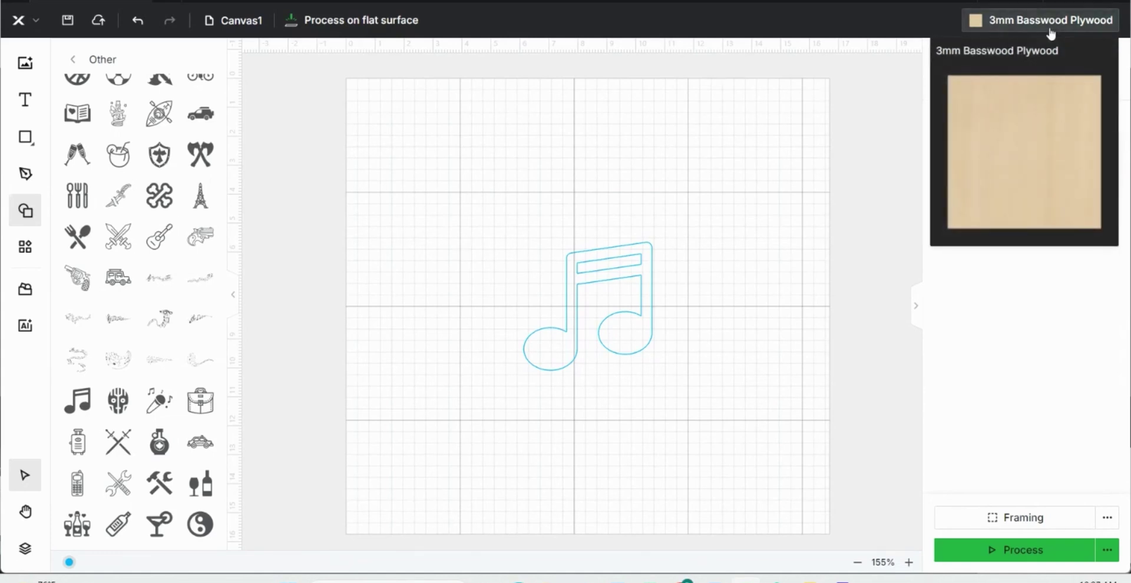